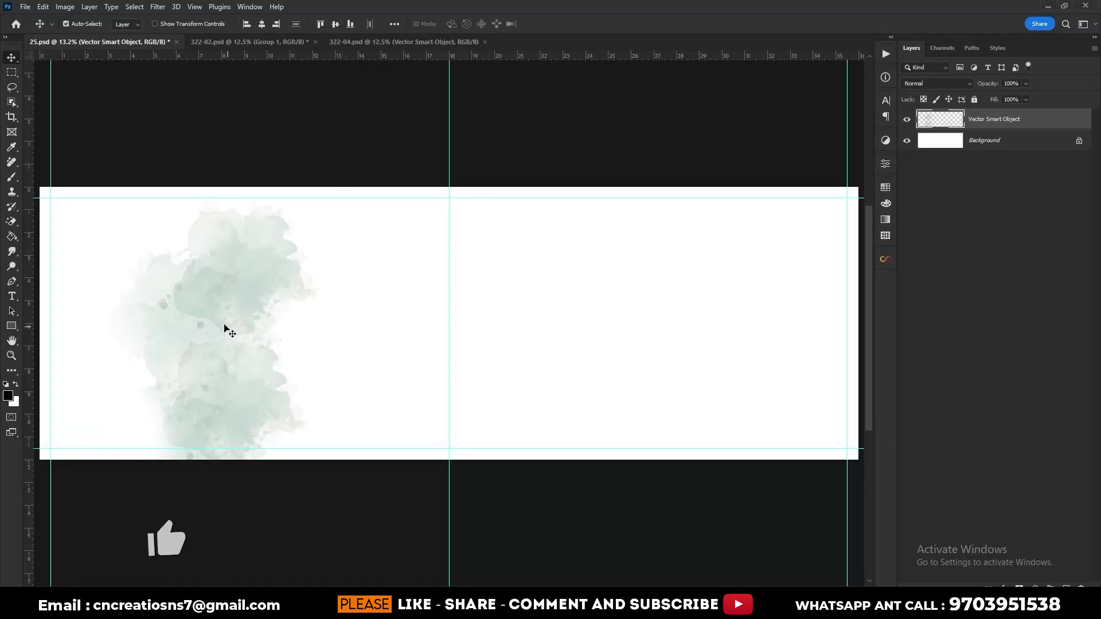
# - Drag the green watercolour Vector Smart Object a little to the right on the left page
pyautogui.moveTo(225, 326)
pyautogui.mouseDown()
pyautogui.moveTo(245, 325)
pyautogui.moveTo(193, 323)
pyautogui.mouseUp()
# - Draw a black portrait rectangle over the watercolour with no stroke
pyautogui.click(11, 326)
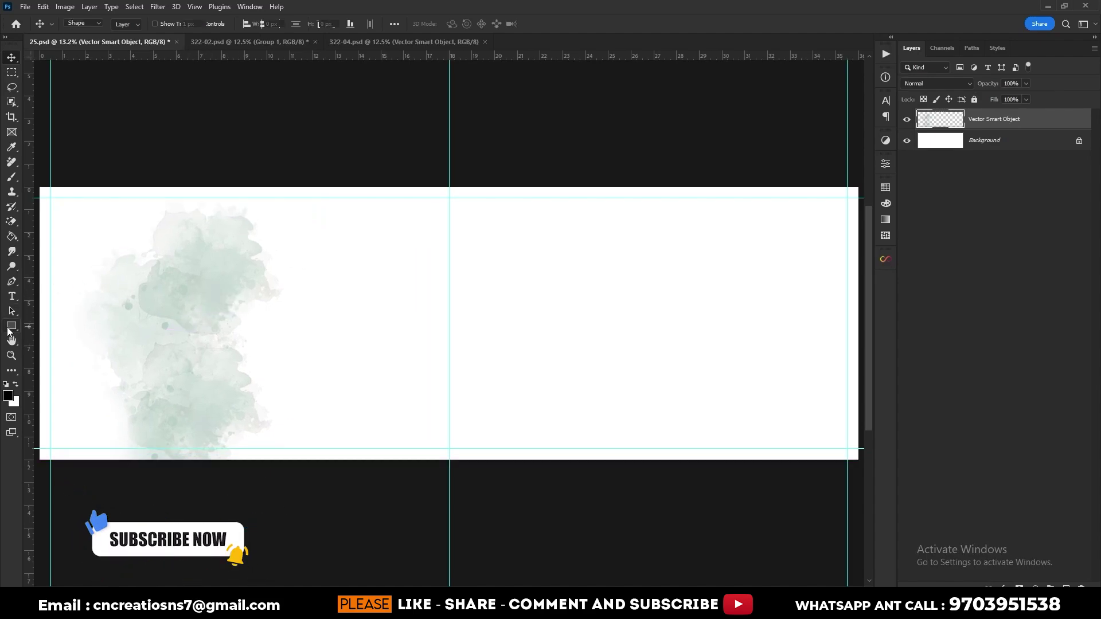
pyautogui.moveTo(80, 251); pyautogui.dragTo(189, 396)
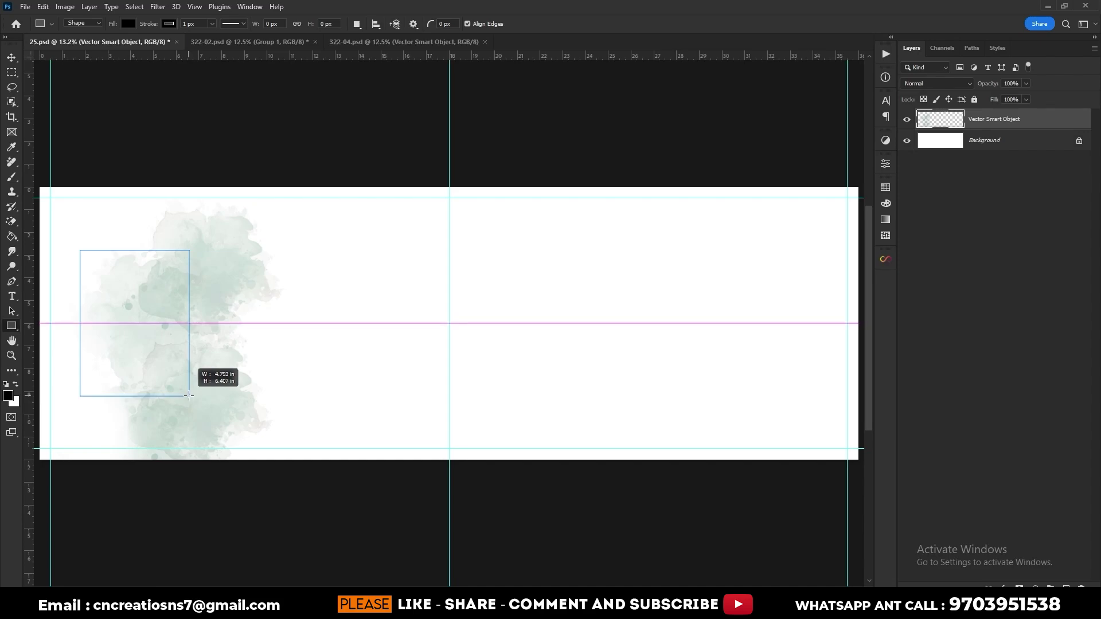
pyautogui.moveTo(189, 396); pyautogui.dragTo(189, 396)
pyautogui.click(754, 296)
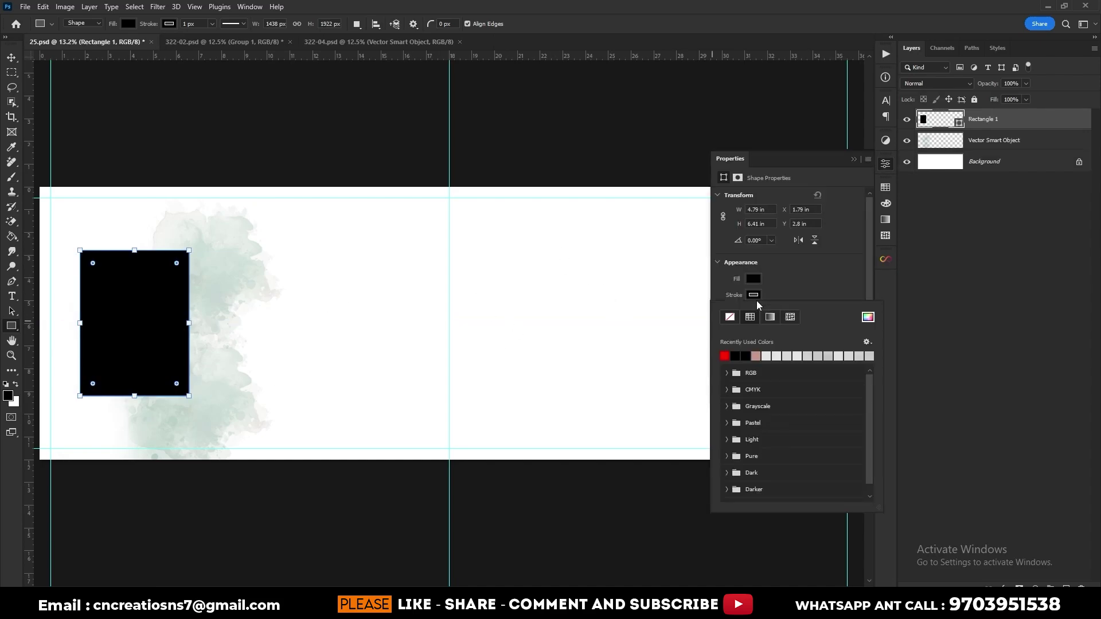
pyautogui.click(731, 319)
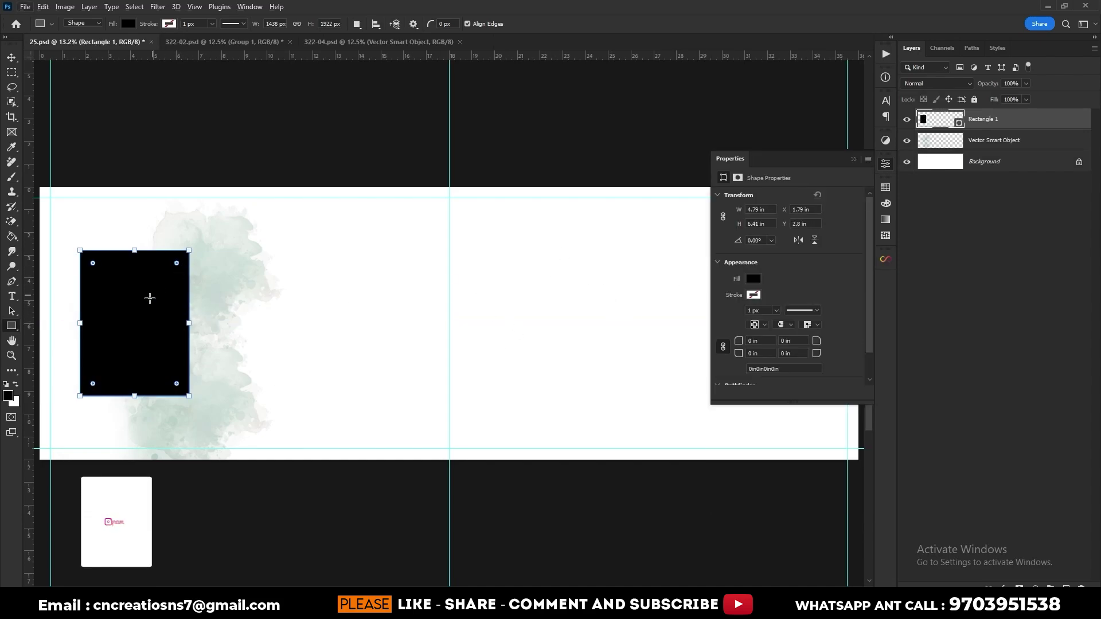
# - Alt-drag a copy of the black rectangle to sit just right of the first
pyautogui.click(3, 56)
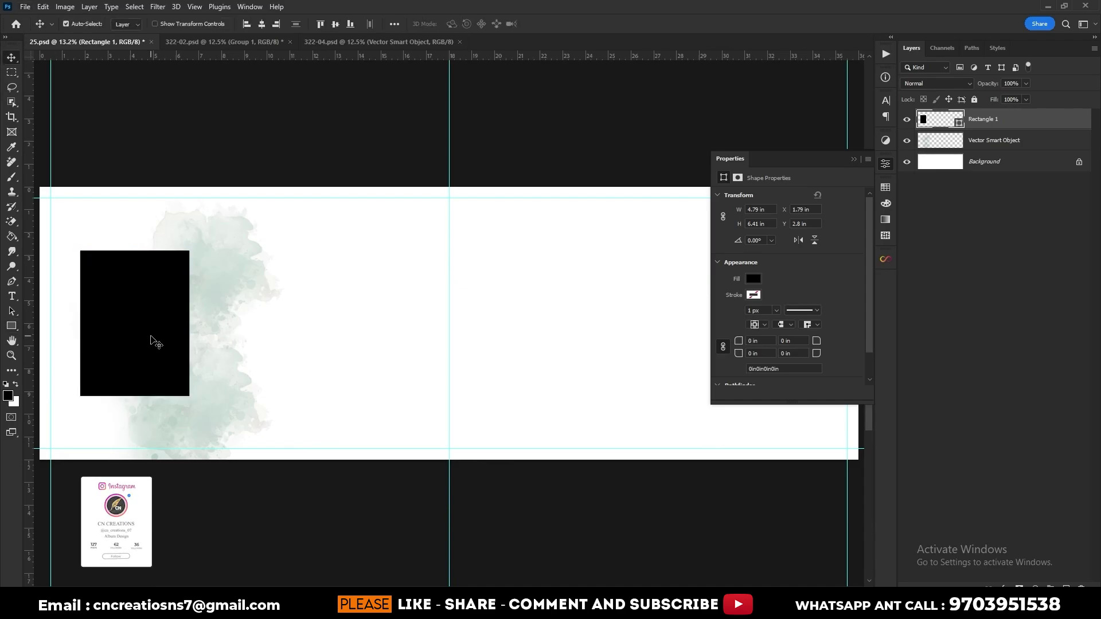
pyautogui.moveTo(151, 340); pyautogui.dragTo(251, 339)
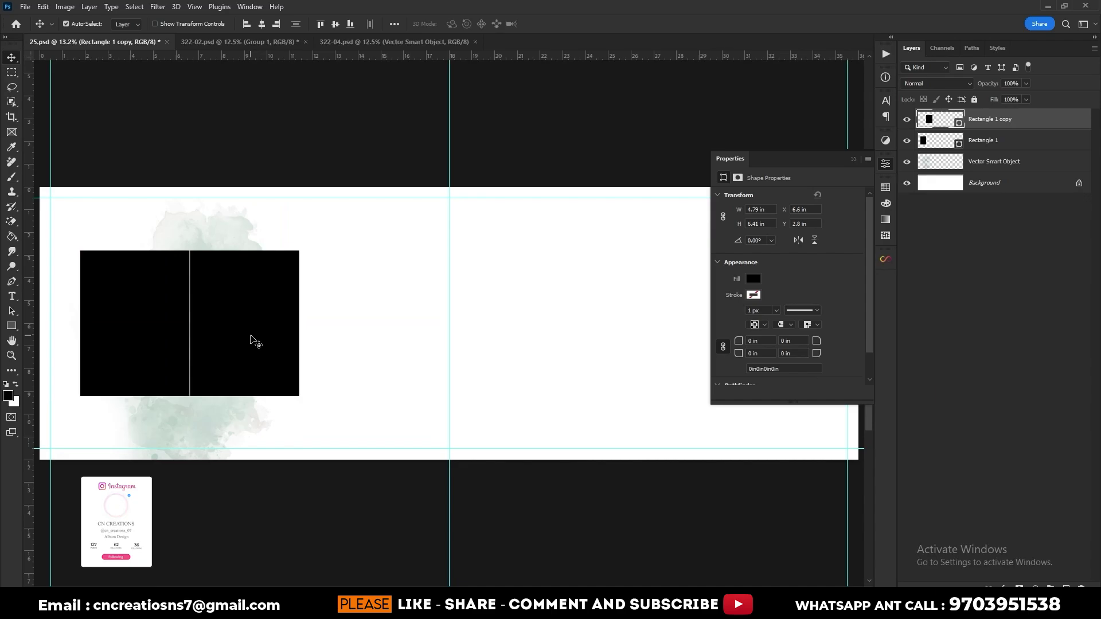
pyautogui.press('Right')
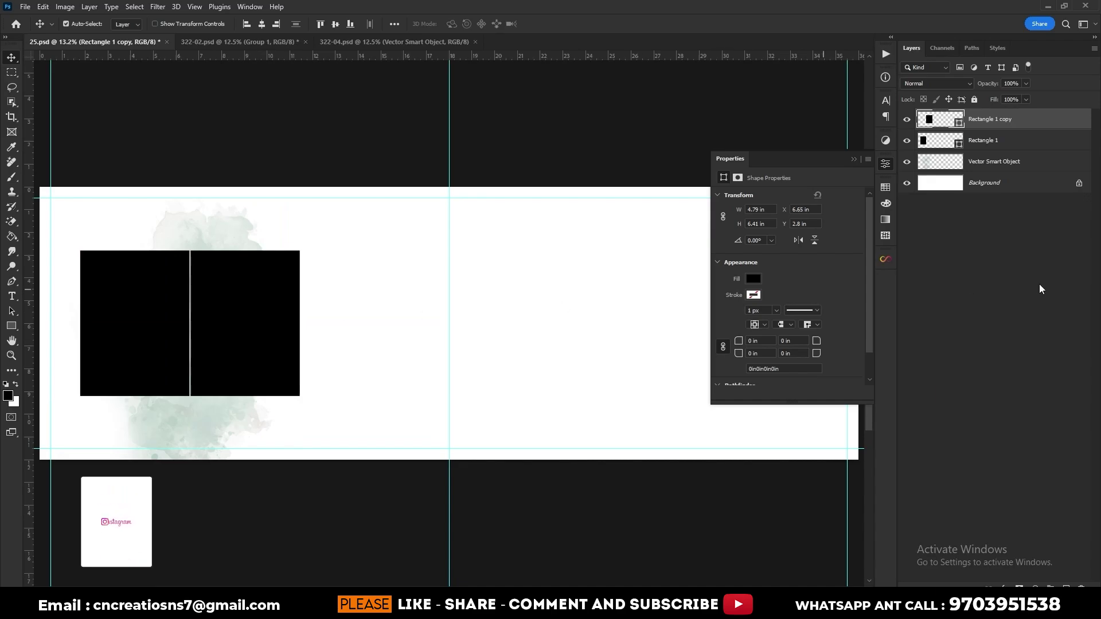
pyautogui.click(854, 160)
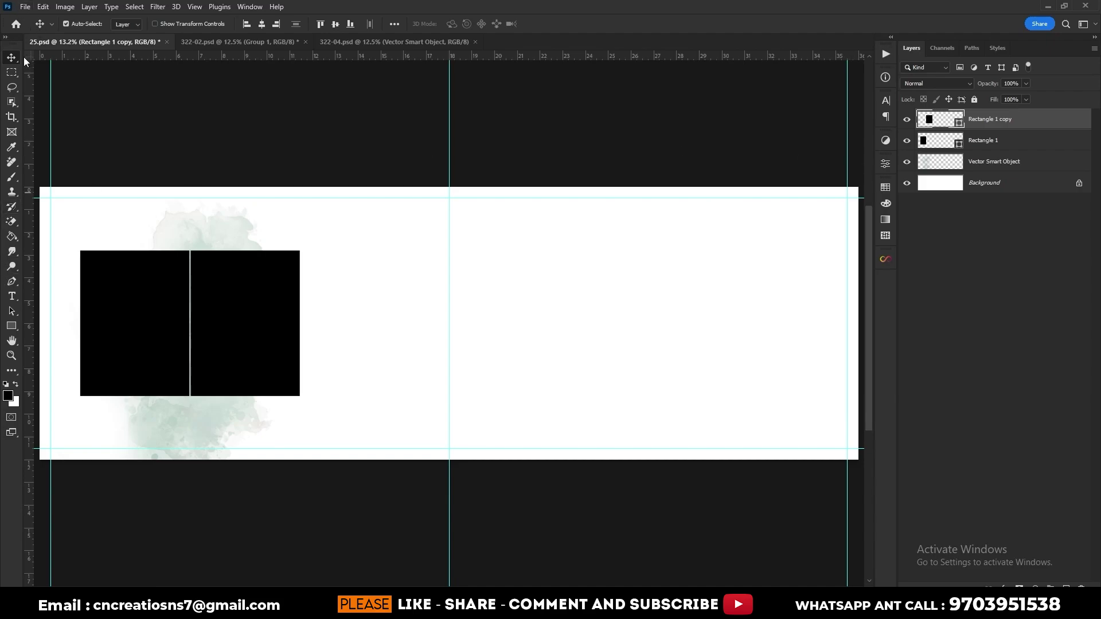
# - Draw a thin vertical black line just left of the two placeholders
pyautogui.click(12, 326)
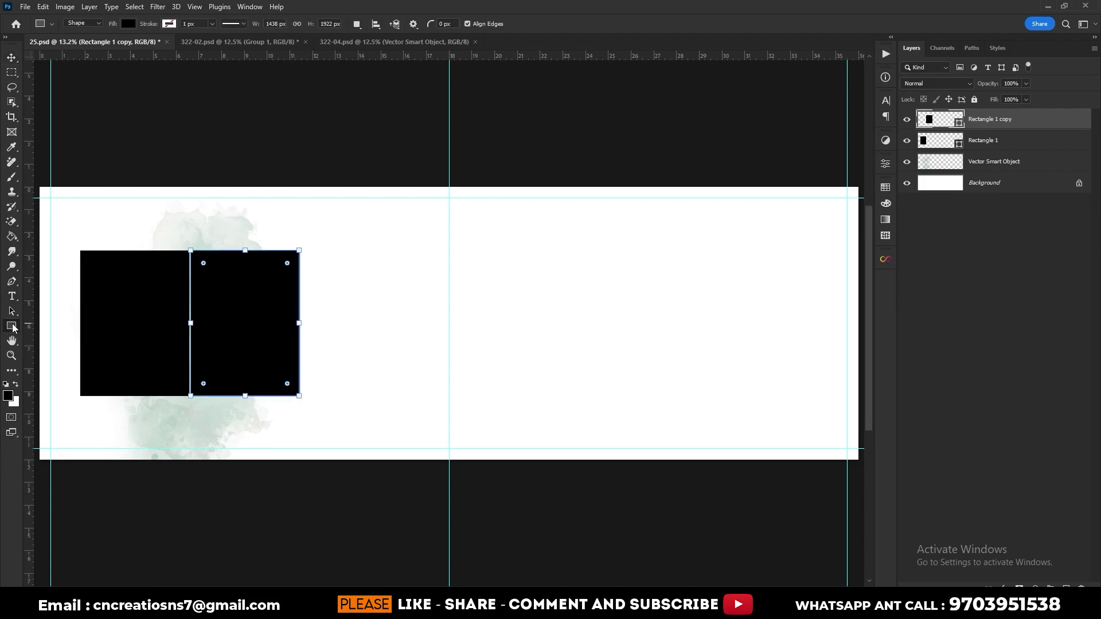
pyautogui.scroll(3, 72, 270)
pyautogui.scroll(2, 241, 155)
pyautogui.moveTo(241, 154)
pyautogui.mouseDown()
pyautogui.moveTo(339, 118)
pyautogui.moveTo(331, 442)
pyautogui.mouseUp()
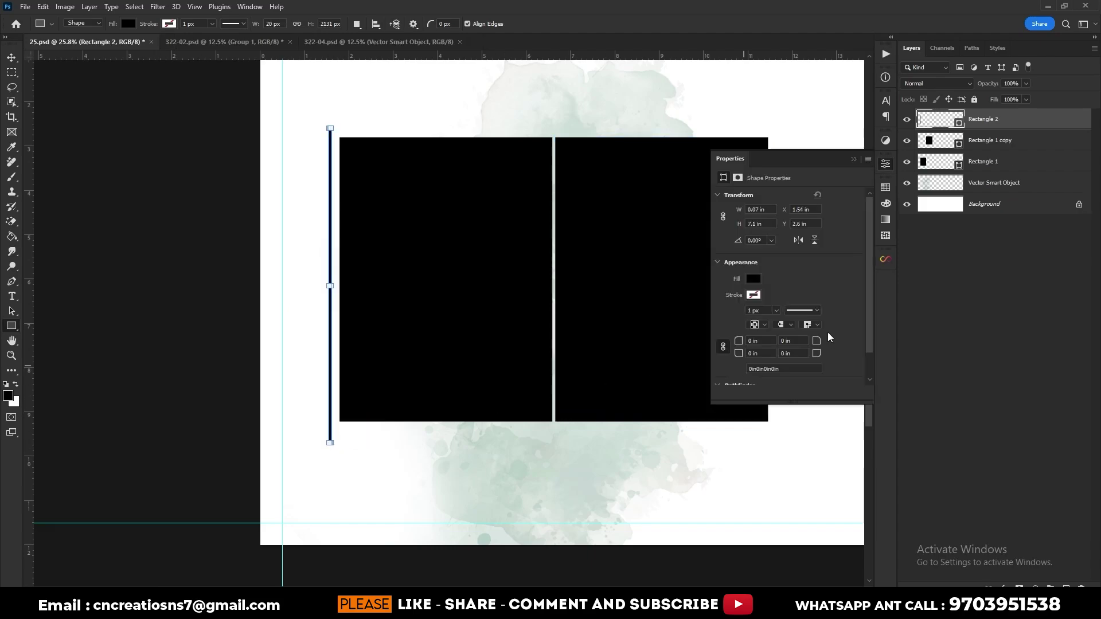
pyautogui.click(853, 159)
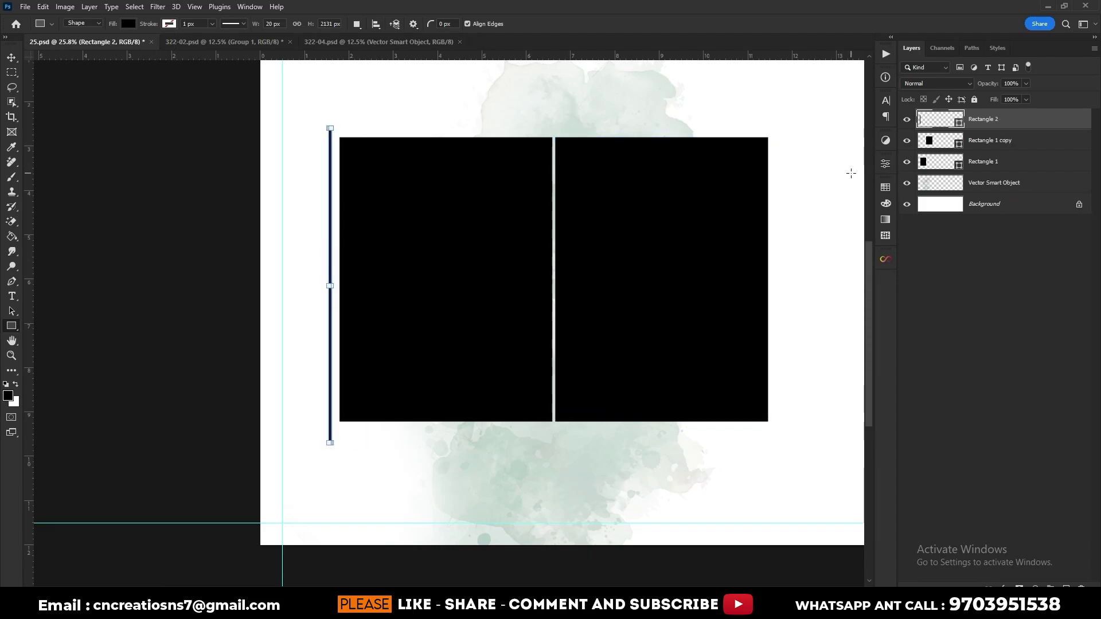
pyautogui.click(11, 58)
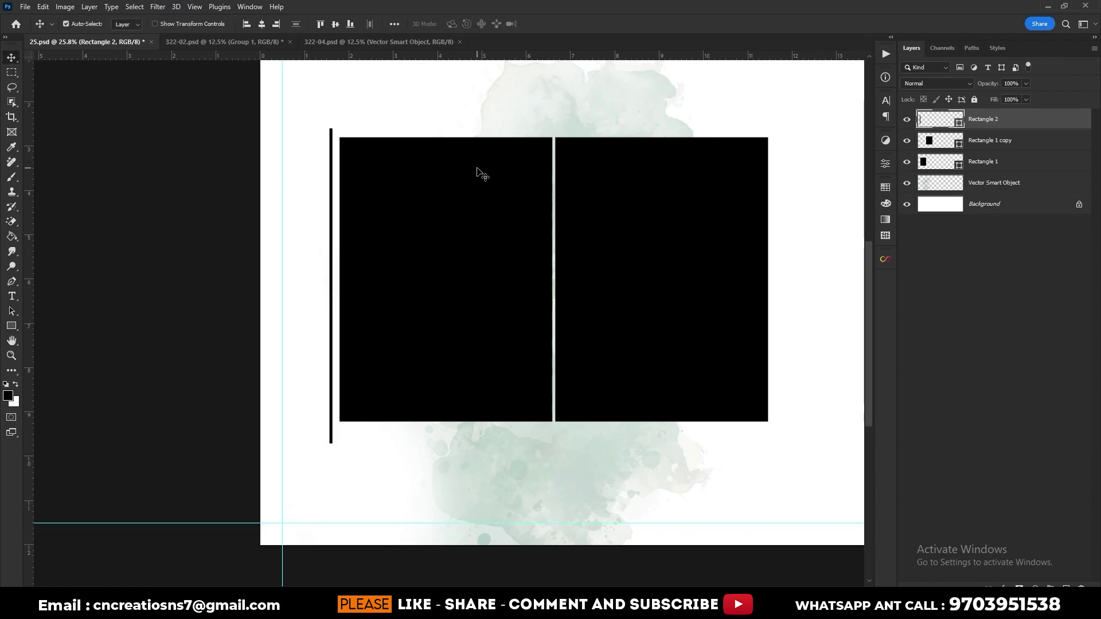
pyautogui.hotkey('shift', 'Right')
pyautogui.hotkey('shift', 'Right')
# - Draw a thin 10.25 in horizontal black line beneath the placeholders, then fit the spread on screen
pyautogui.press('u')
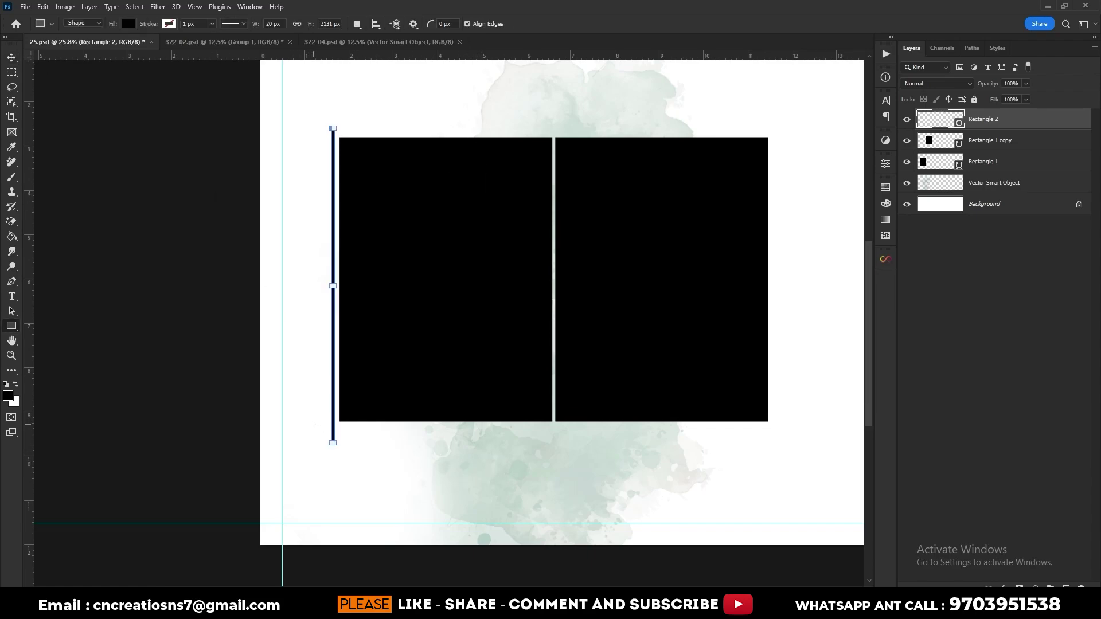
pyautogui.moveTo(314, 425)
pyautogui.mouseDown()
pyautogui.moveTo(786, 428)
pyautogui.moveTo(768, 428)
pyautogui.mouseUp()
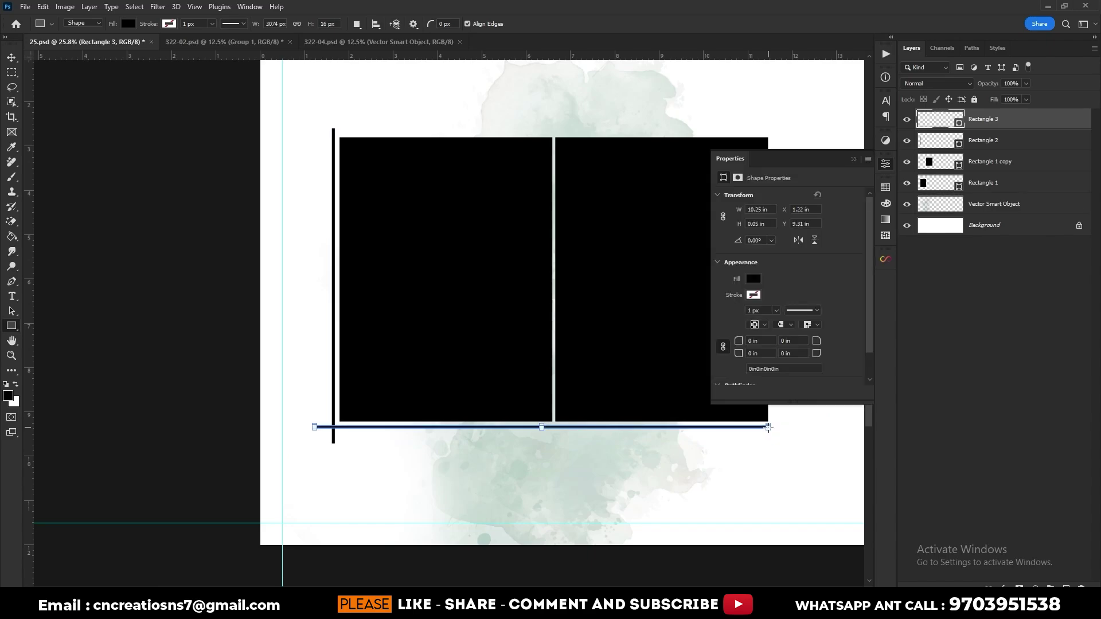
pyautogui.click(854, 160)
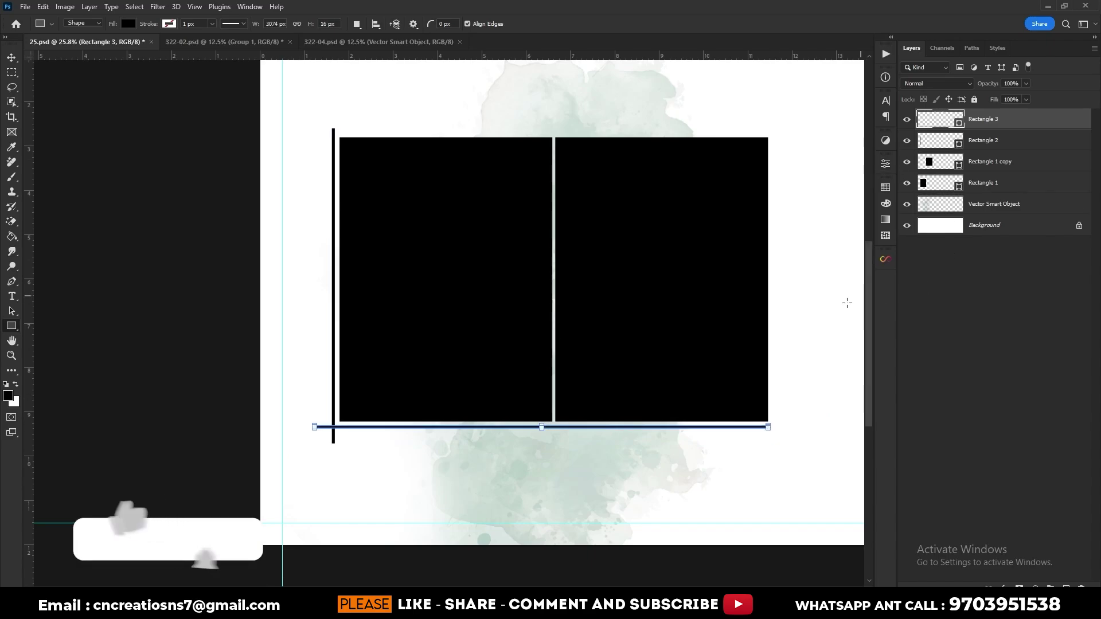
pyautogui.hotkey('ctrl', '0')
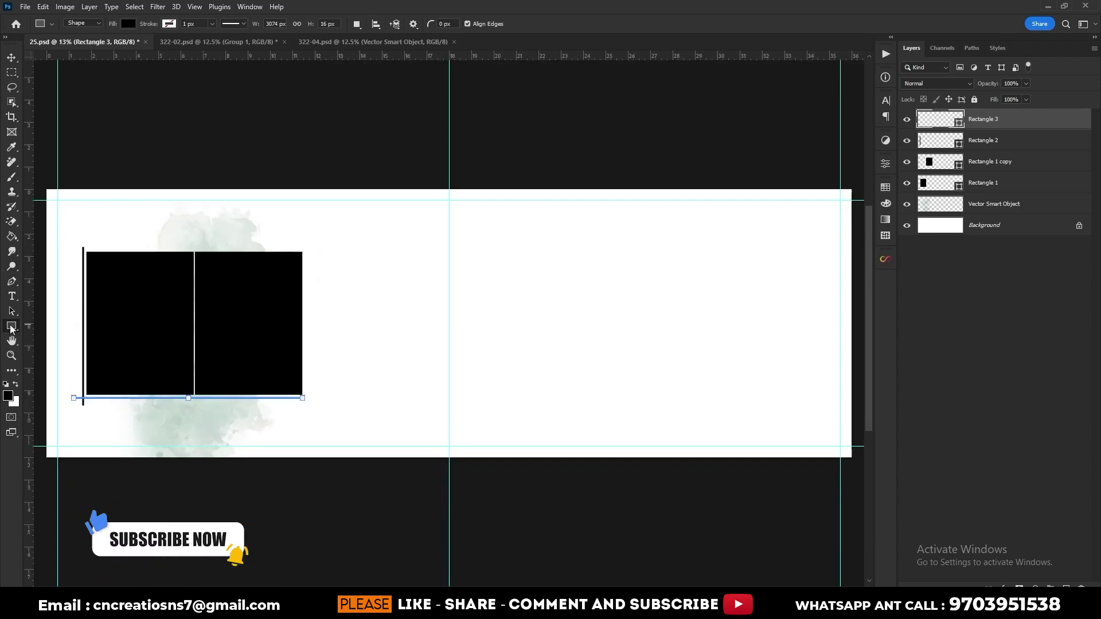
# - Nudge all layers above Background slightly left with Shift+arrow keys, then reselect Rectangle 3
pyautogui.keyDown('shift'); pyautogui.click(999, 201); pyautogui.keyUp('shift')
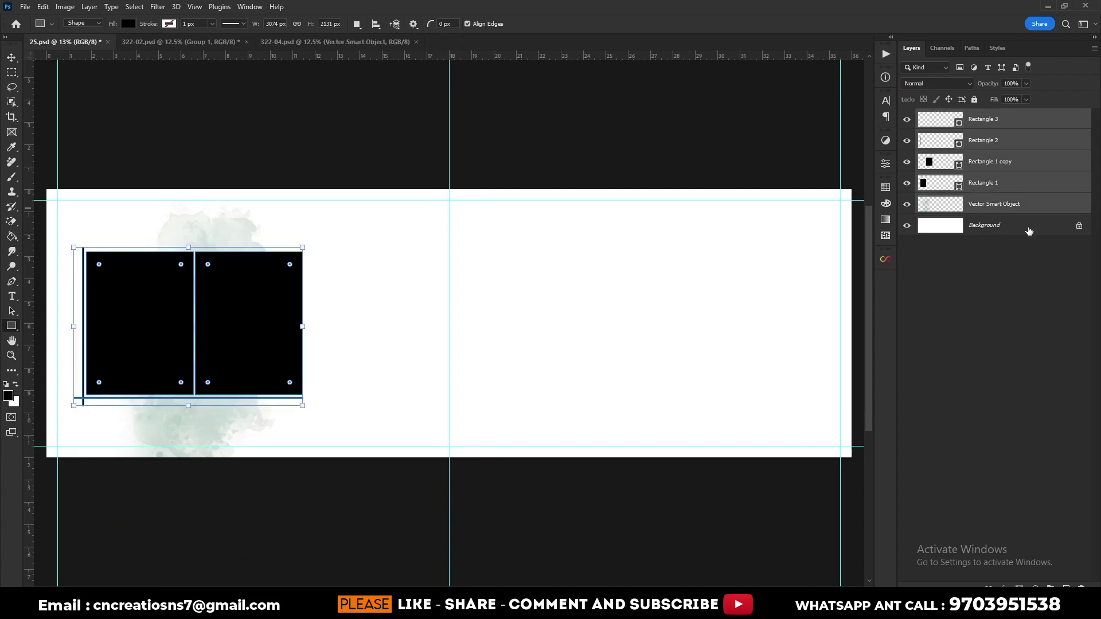
pyautogui.press('v')
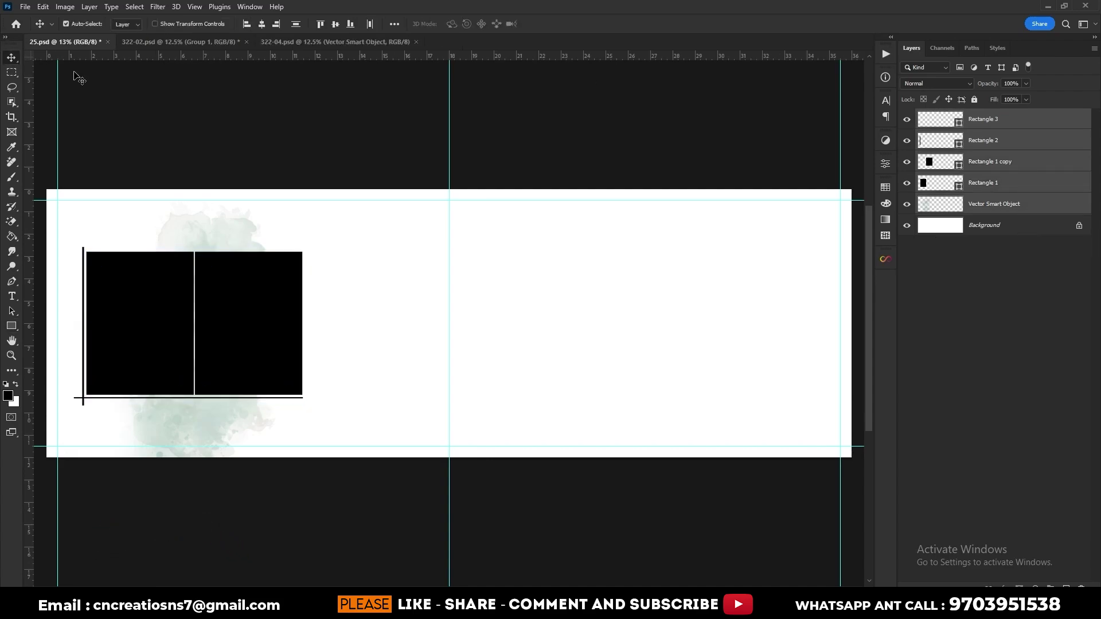
pyautogui.hotkey('shift', 'Left')
pyautogui.hotkey('shift', 'Left')
pyautogui.hotkey('shift', 'Left')
pyautogui.hotkey('shift', 'Left')
pyautogui.hotkey('shift', 'Left')
pyautogui.hotkey('shift', 'Left')
pyautogui.hotkey('shift', 'Left')
pyautogui.hotkey('shift', 'Left')
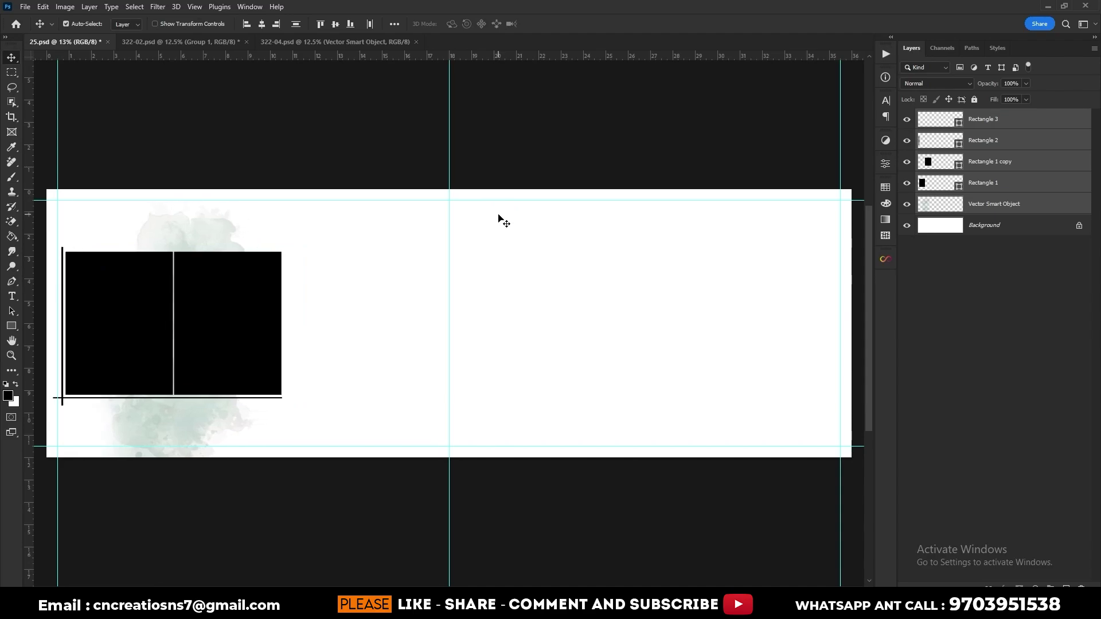
pyautogui.hotkey('shift', 'Left')
pyautogui.hotkey('shift', 'Left')
pyautogui.hotkey('shift', 'Left')
pyautogui.hotkey('shift', 'Right')
pyautogui.hotkey('shift', 'Right')
pyautogui.hotkey('shift', 'Right')
pyautogui.hotkey('shift', 'Right')
pyautogui.hotkey('shift', 'Right')
pyautogui.hotkey('shift', 'Right')
pyautogui.hotkey('shift', 'Right')
pyautogui.hotkey('shift', 'Right')
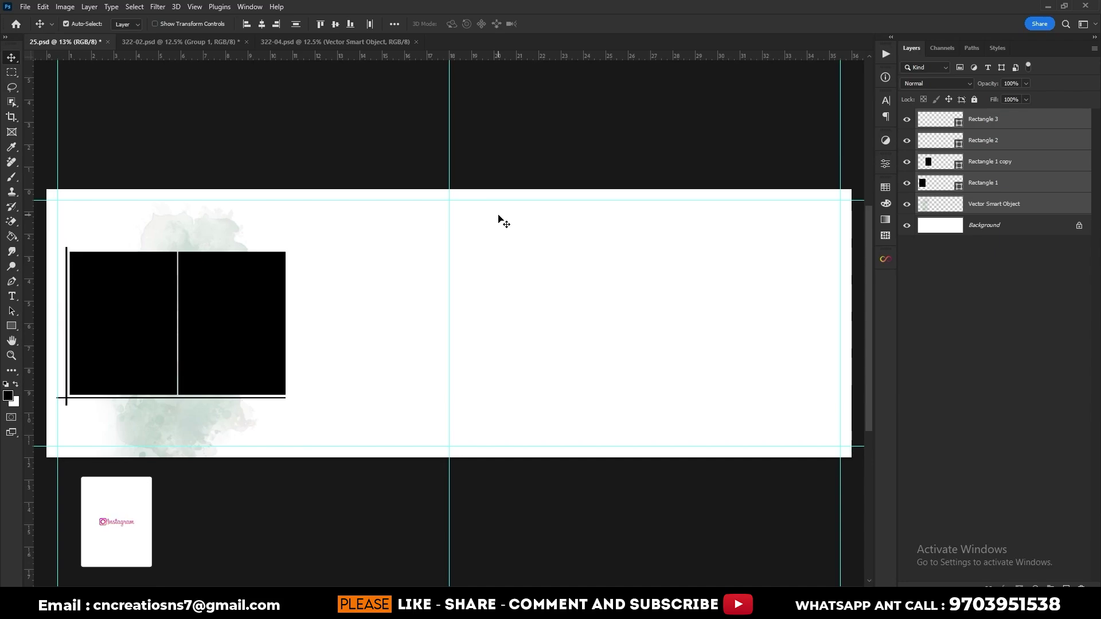
pyautogui.hotkey('shift', 'Right')
pyautogui.click(691, 184)
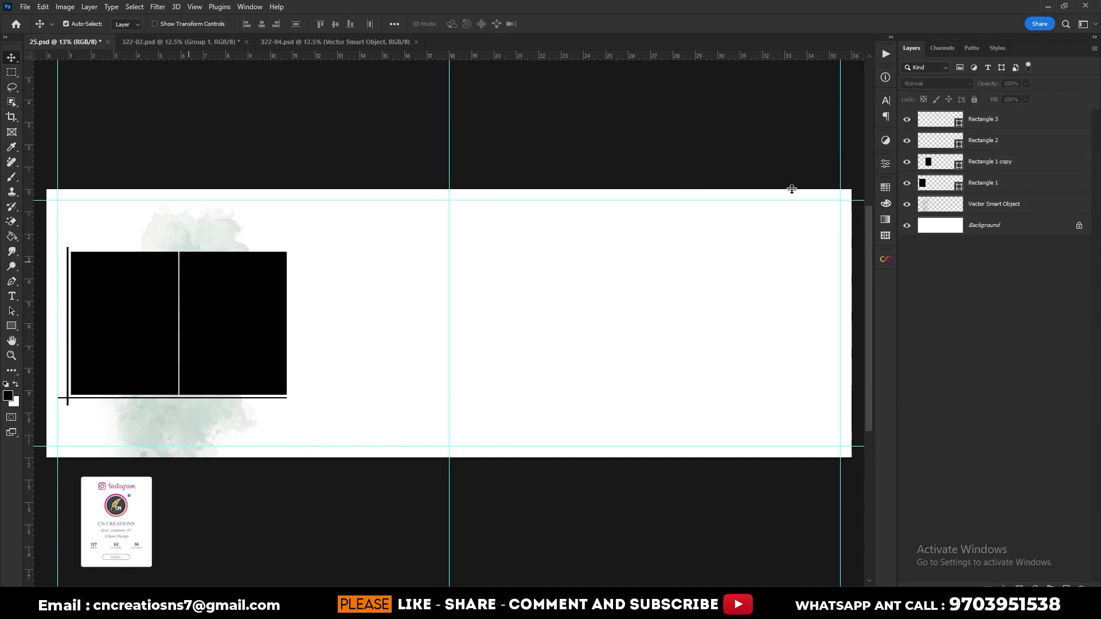
pyautogui.click(985, 127)
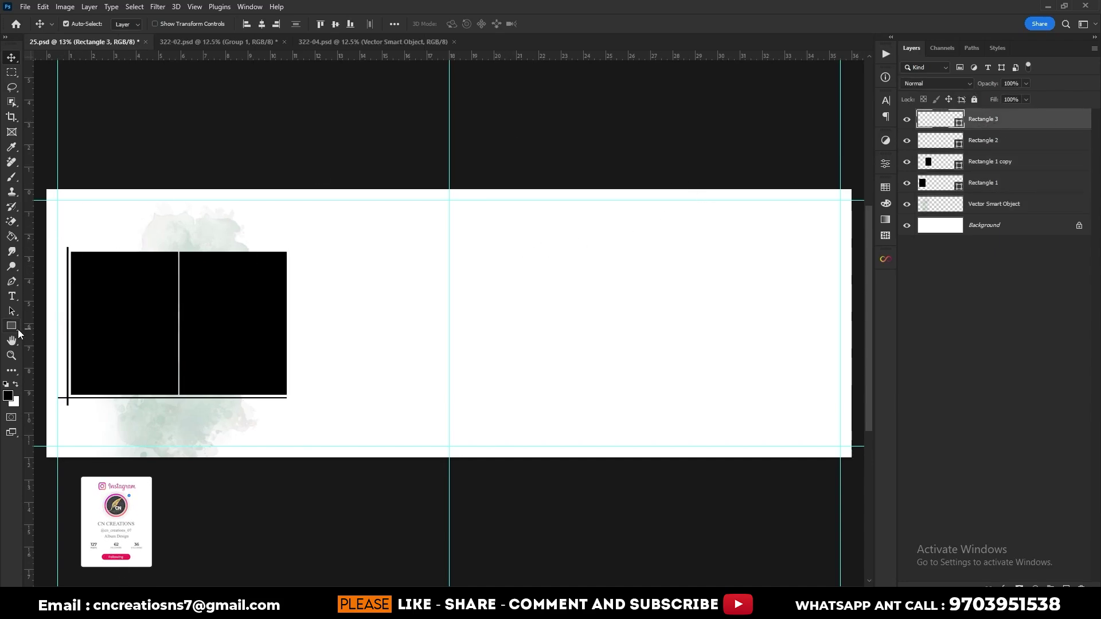
pyautogui.click(11, 326)
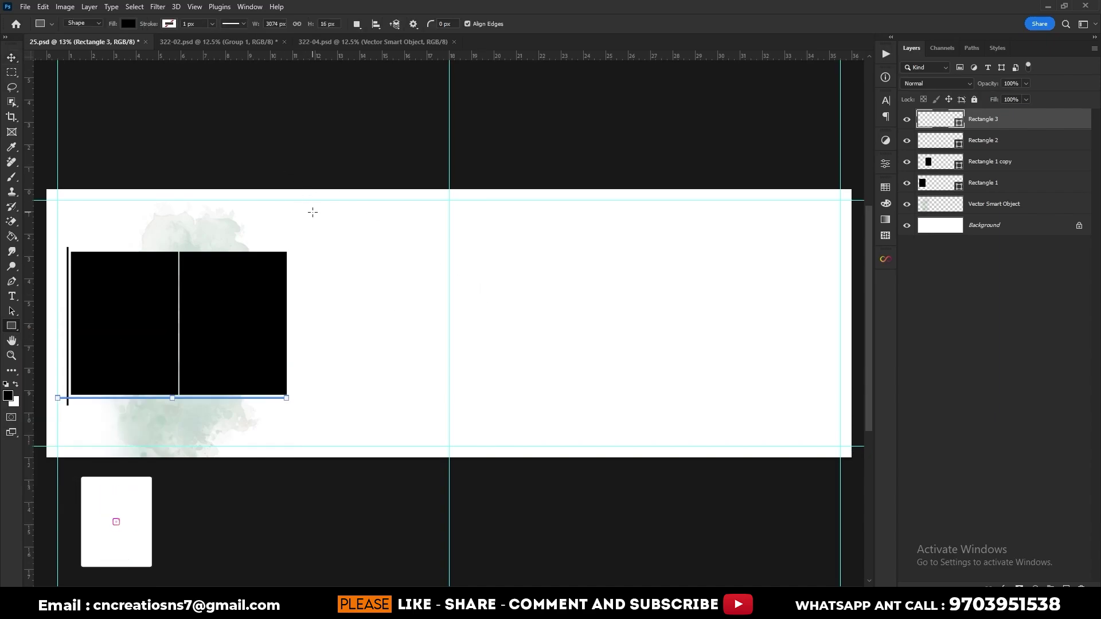
# - Draw a tall black placeholder near the centre and a second rectangle over its lower part
pyautogui.moveTo(310, 216); pyautogui.dragTo(444, 428)
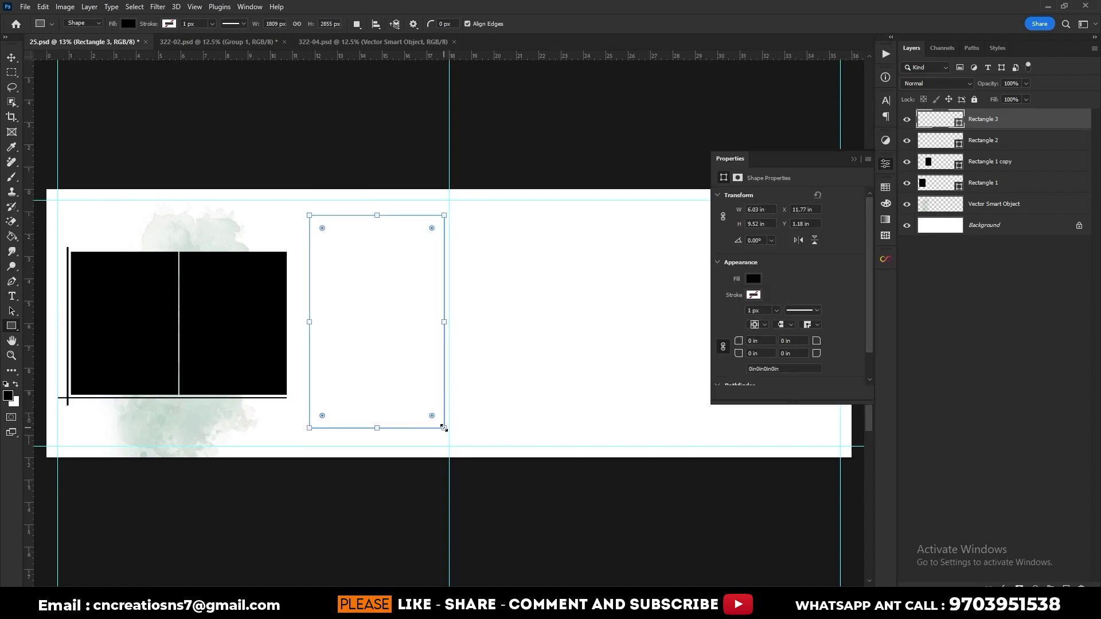
pyautogui.click(855, 158)
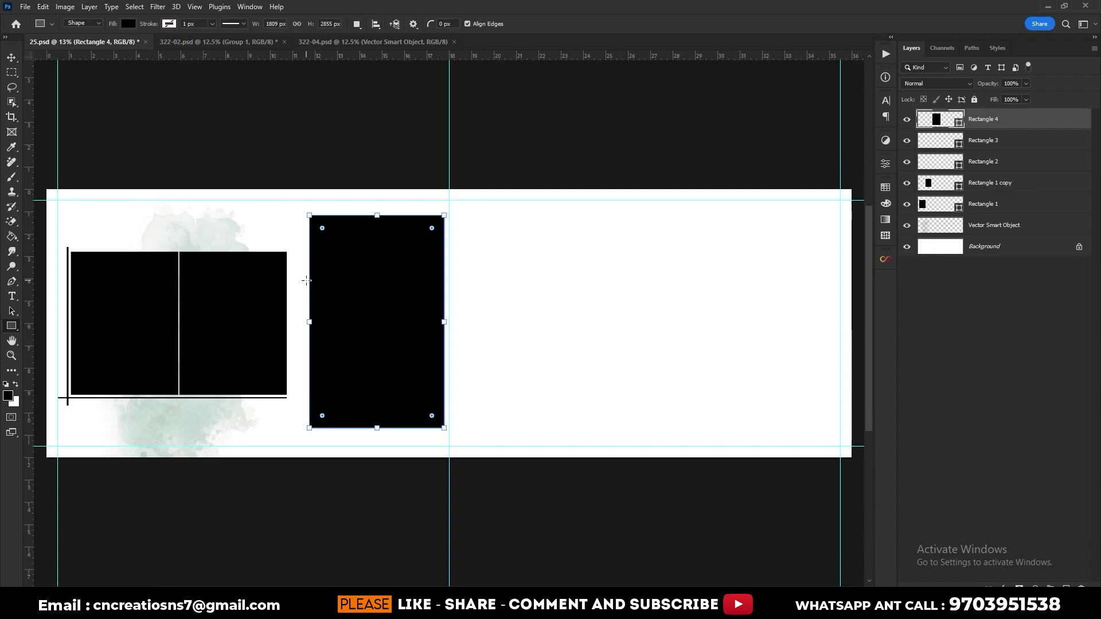
pyautogui.moveTo(303, 282); pyautogui.dragTo(449, 436)
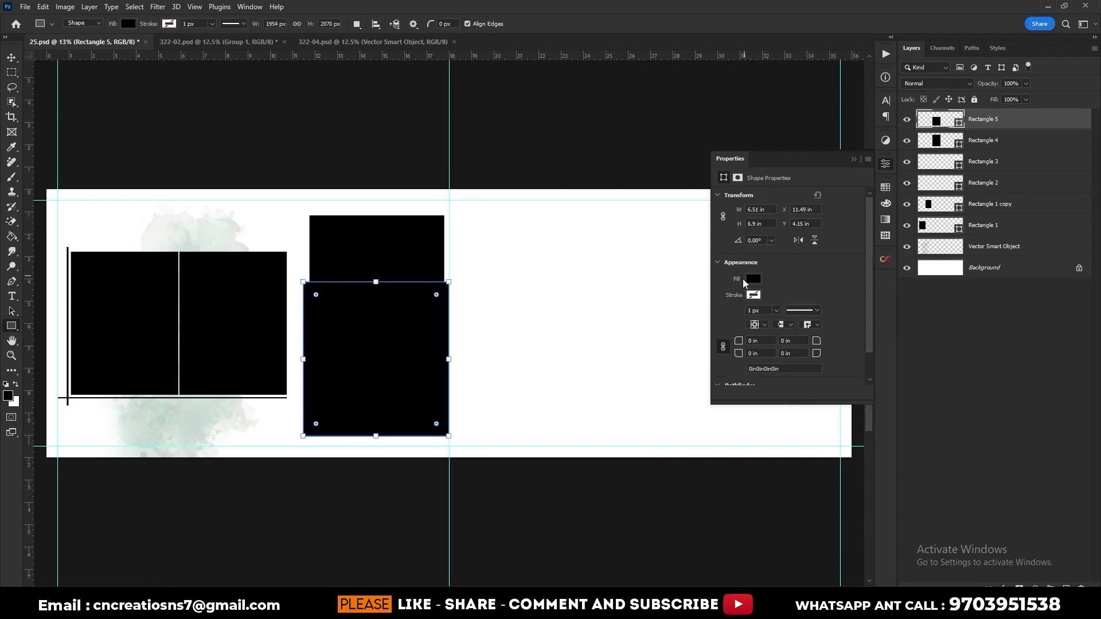
# - Fill the second rectangle with pale sage #d1e0da sampled from the watercolour and move it below Rectangle 4
pyautogui.click(753, 279)
pyautogui.click(867, 302)
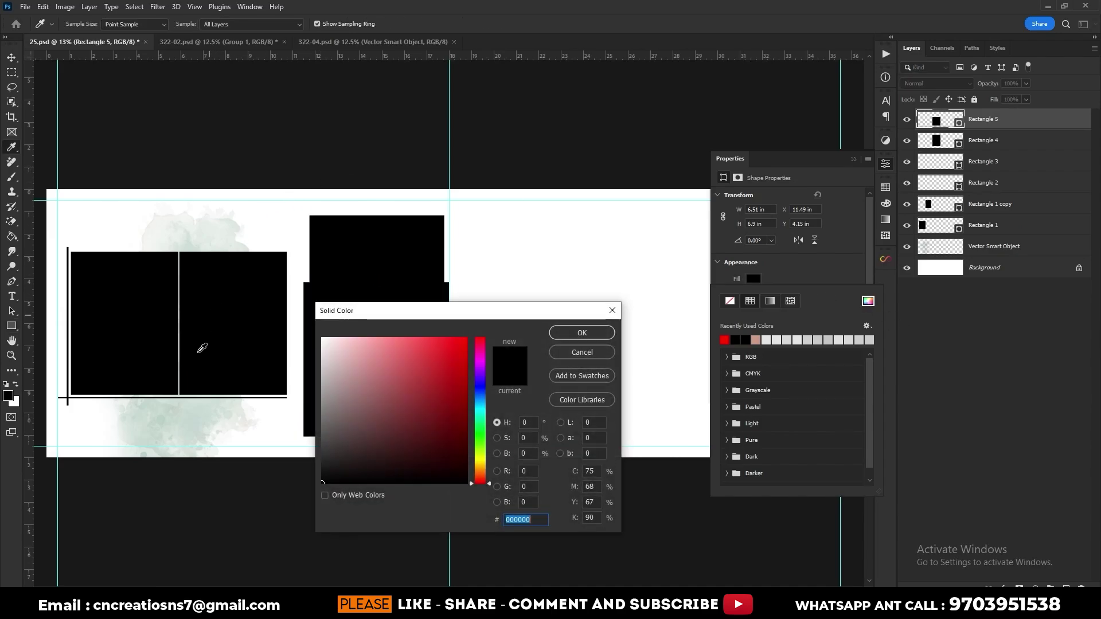
pyautogui.click(189, 245)
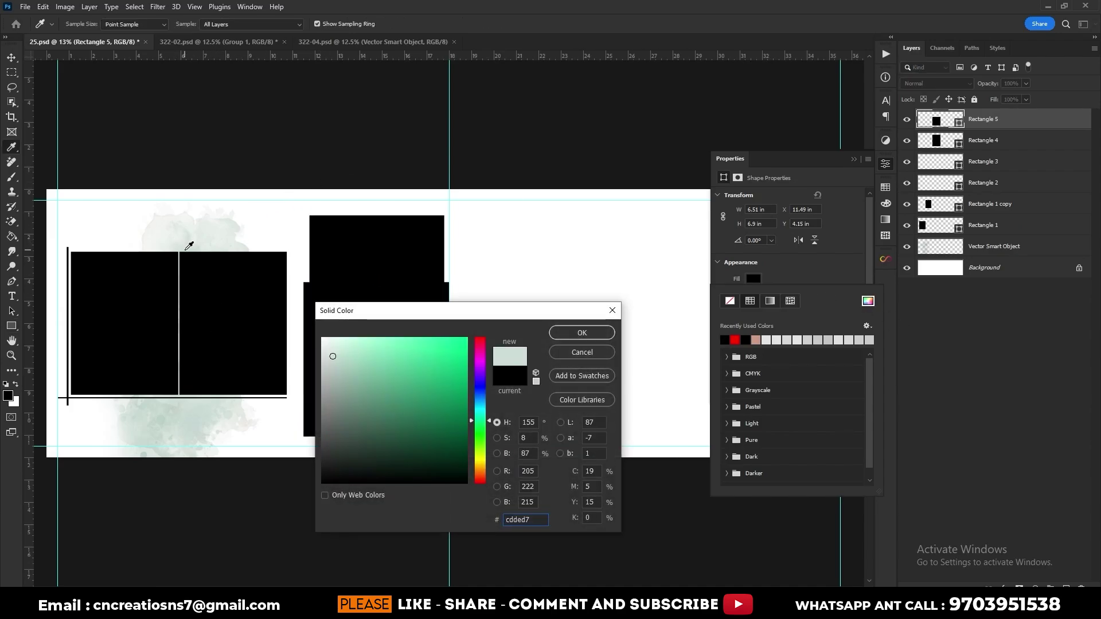
pyautogui.click(582, 333)
pyautogui.moveTo(996, 121); pyautogui.dragTo(996, 143)
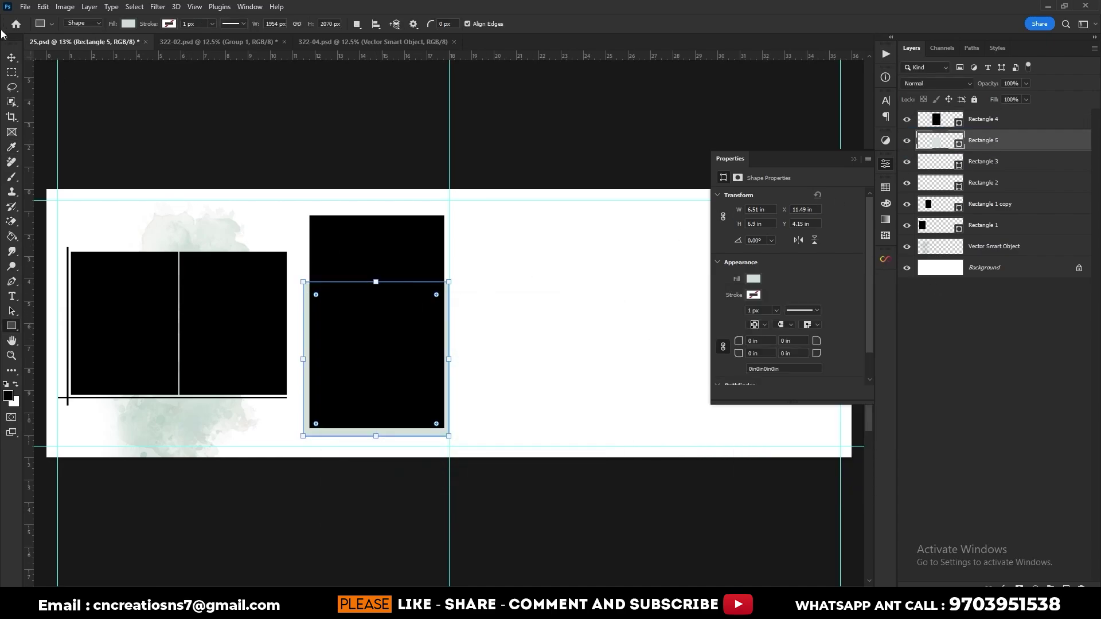
# - Make a triangular Polygonal Lasso selection over the shadow rectangle's lower-left area
pyautogui.rightClick(12, 87)
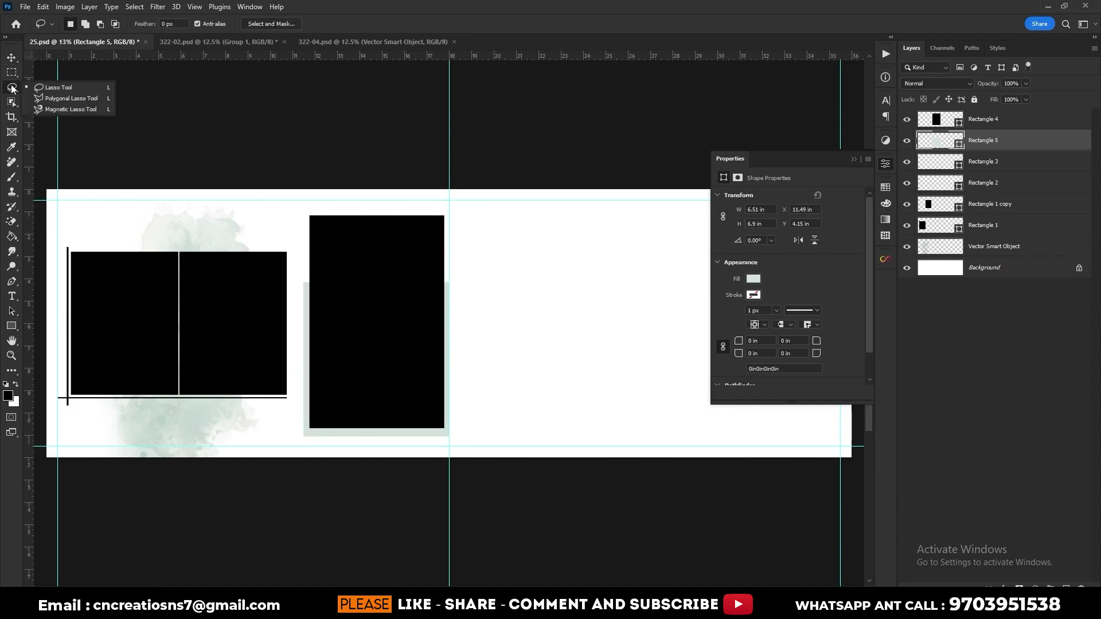
pyautogui.click(60, 96)
pyautogui.scroll(2, 354, 417)
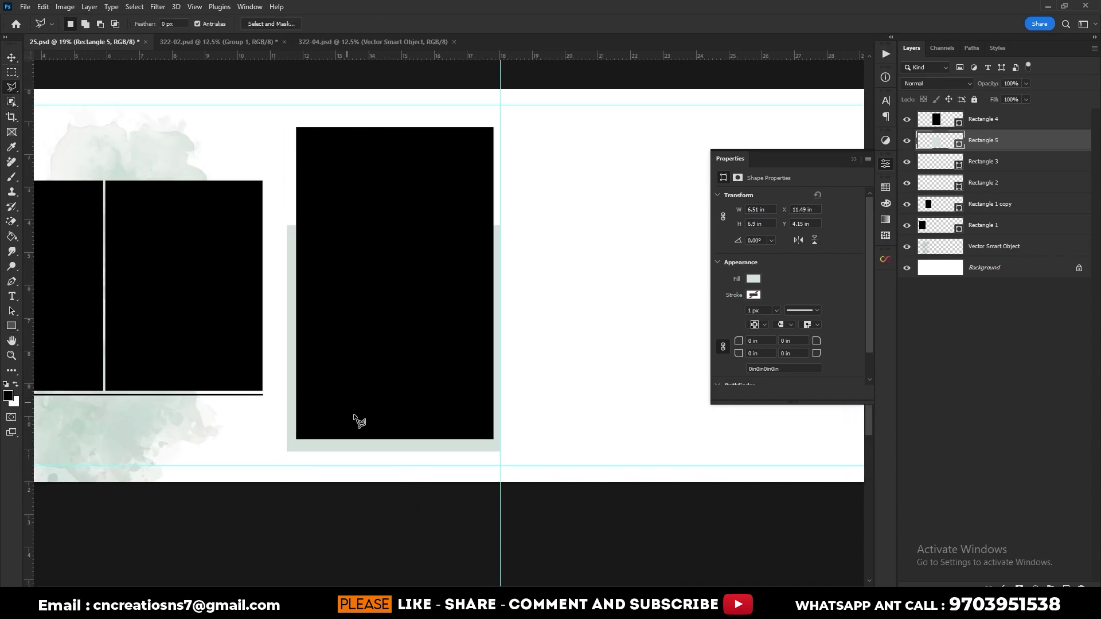
pyautogui.click(287, 452)
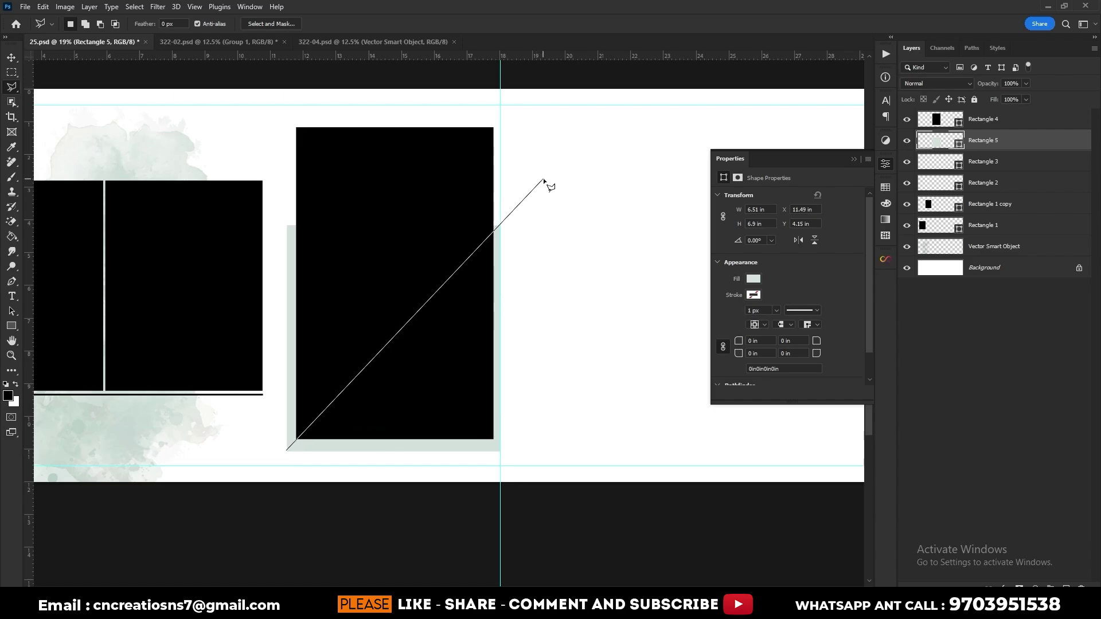
pyautogui.click(284, 170)
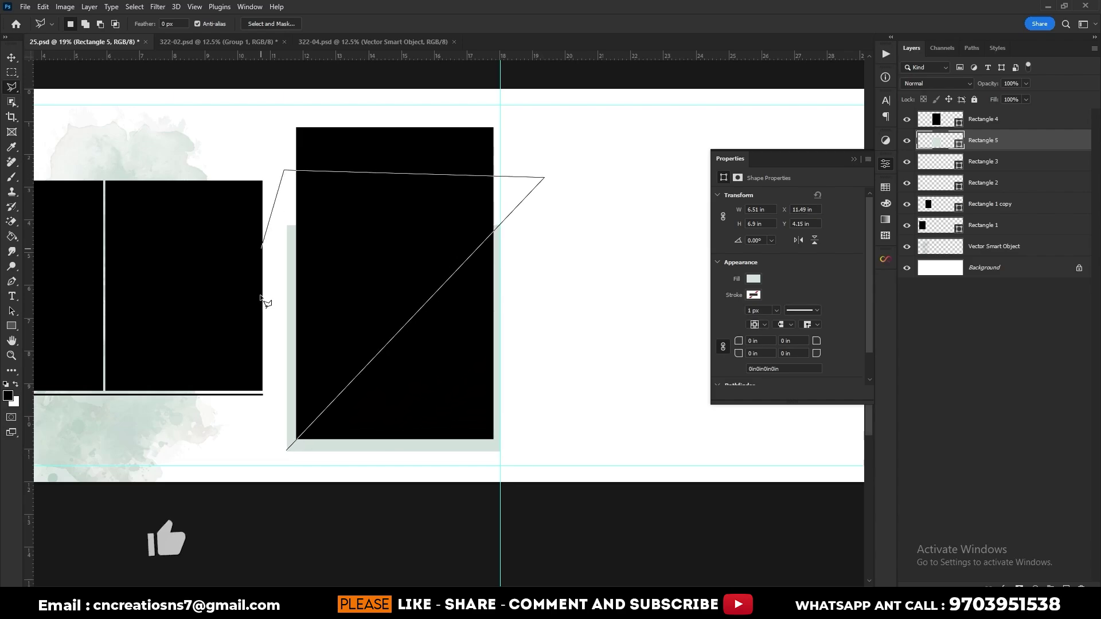
pyautogui.click(238, 465)
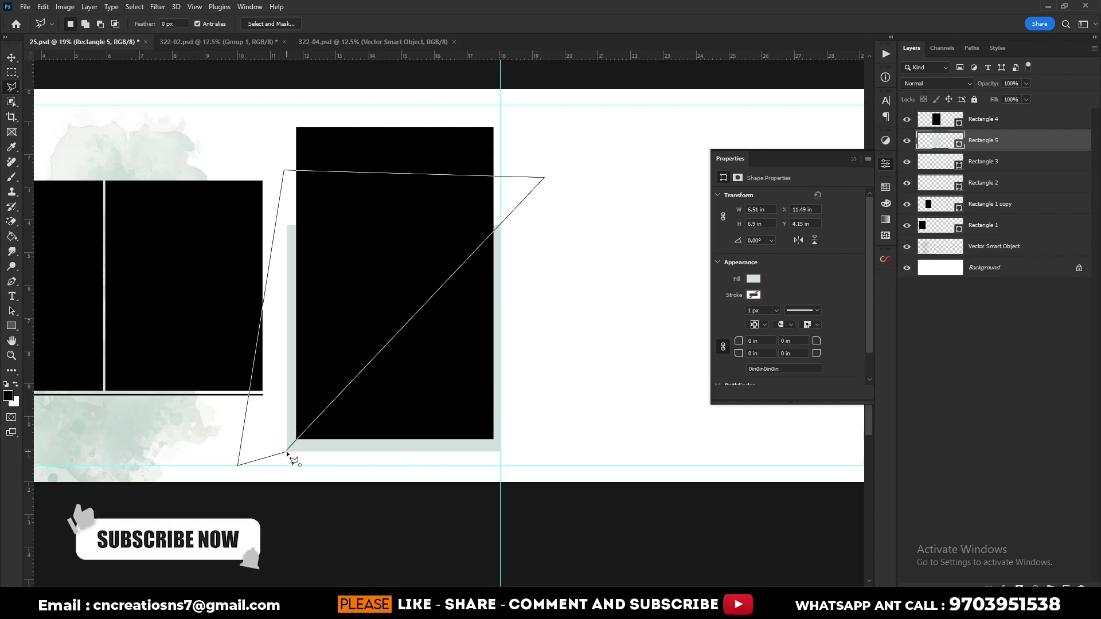
pyautogui.click(286, 453)
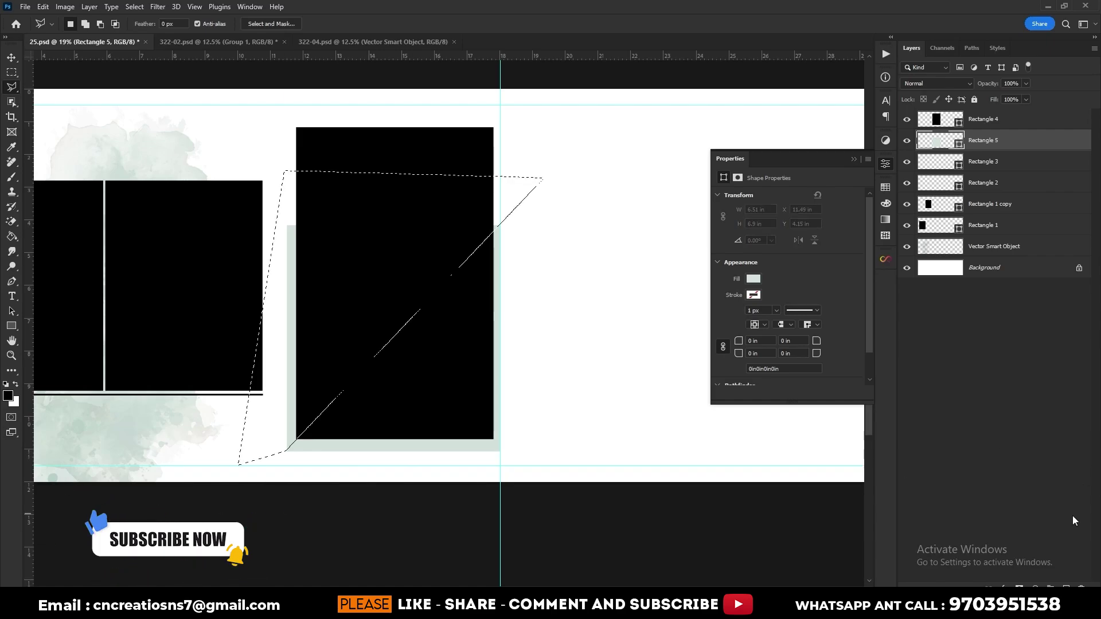
# - Add a layer mask from the selection and invert it with Ctrl+I
pyautogui.click(1019, 586)
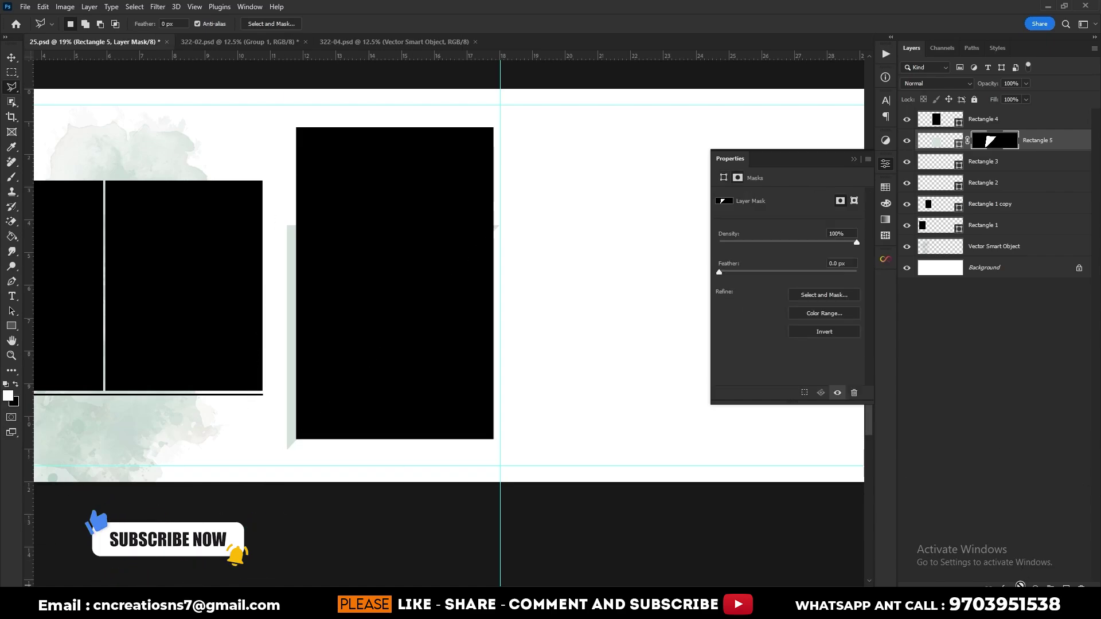
pyautogui.hotkey('ctrl', '0')
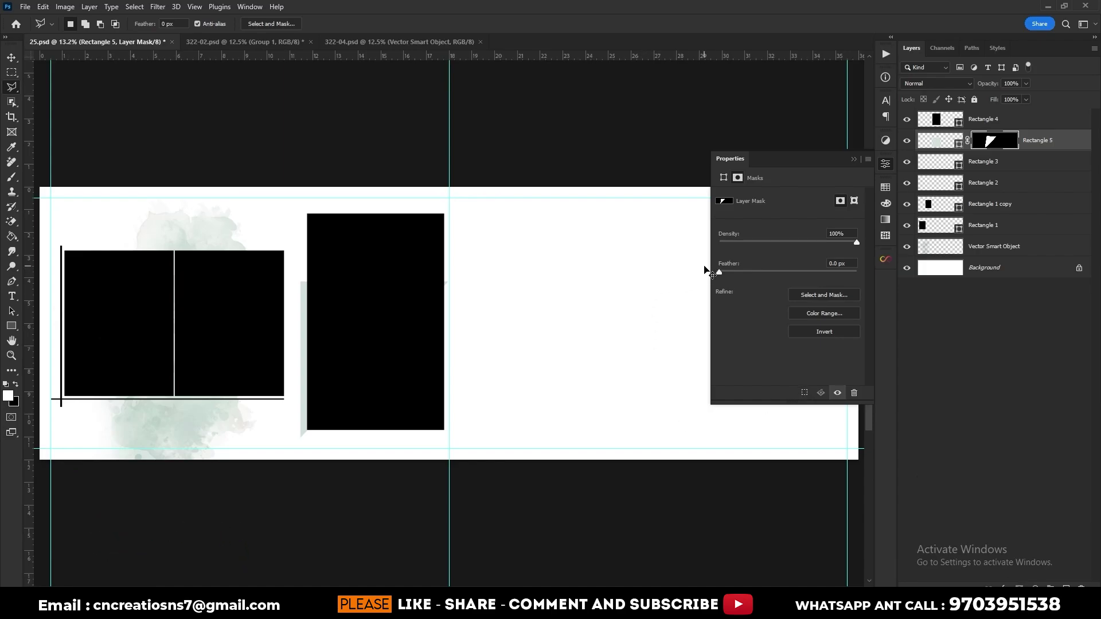
pyautogui.hotkey('ctrl', 'i')
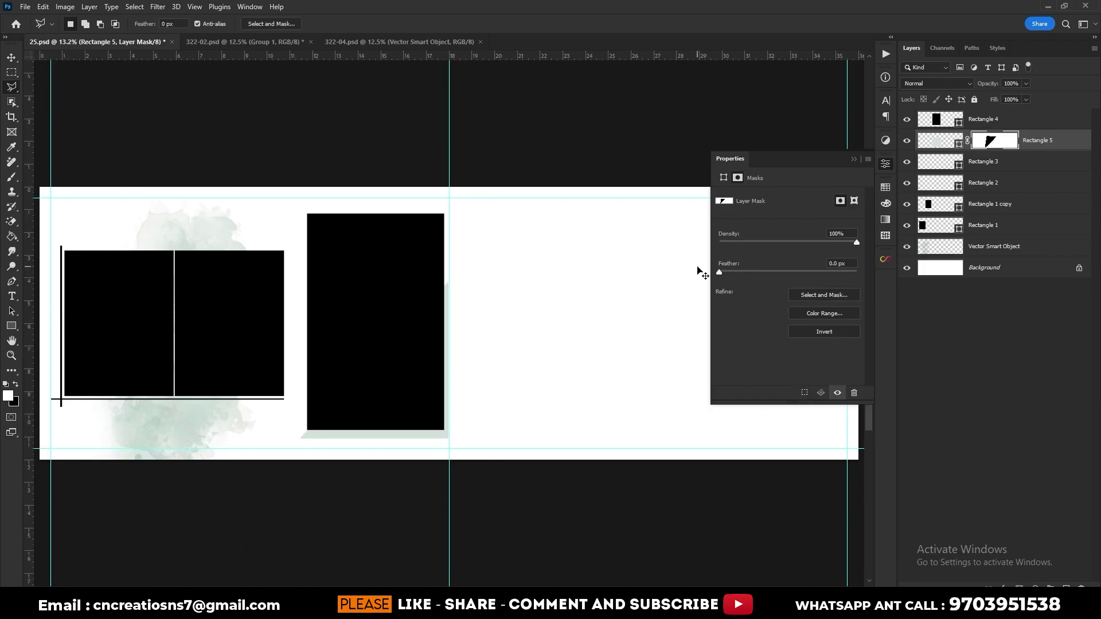
# - Change the Rectangle 5 shadow strip's fill to medium green #599d82
pyautogui.click(855, 161)
pyautogui.doubleClick(942, 143)
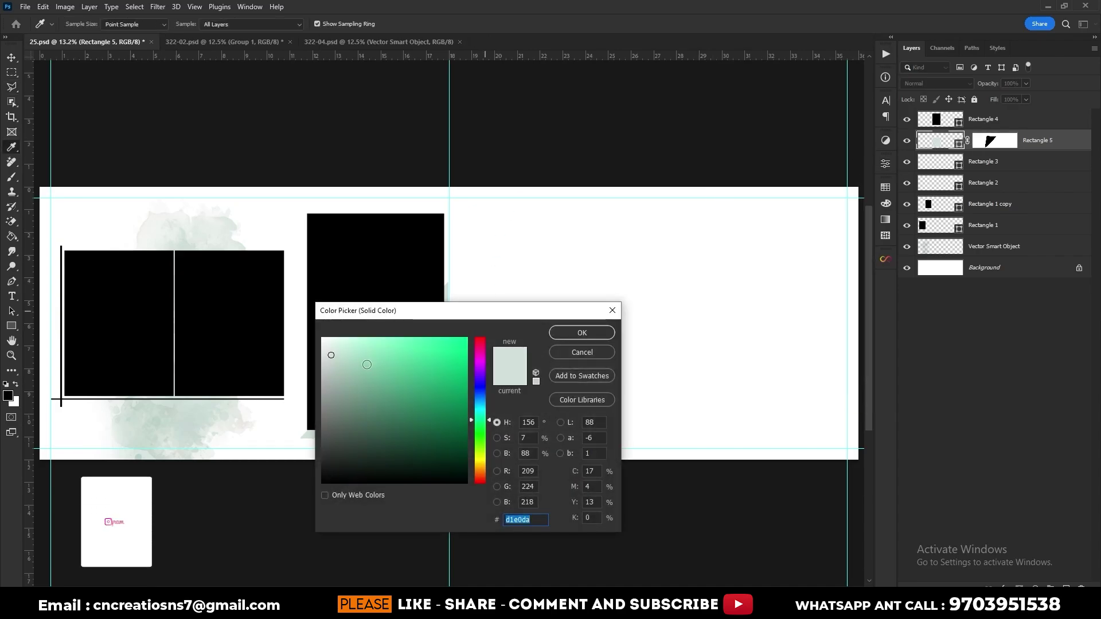
pyautogui.click(362, 349)
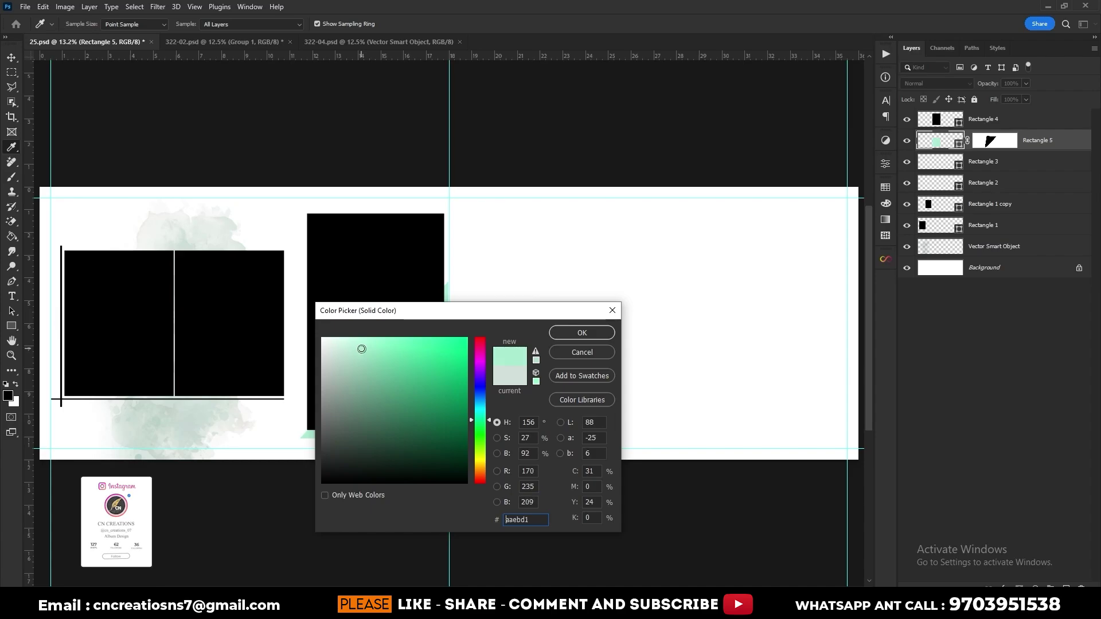
pyautogui.moveTo(361, 349); pyautogui.dragTo(384, 397)
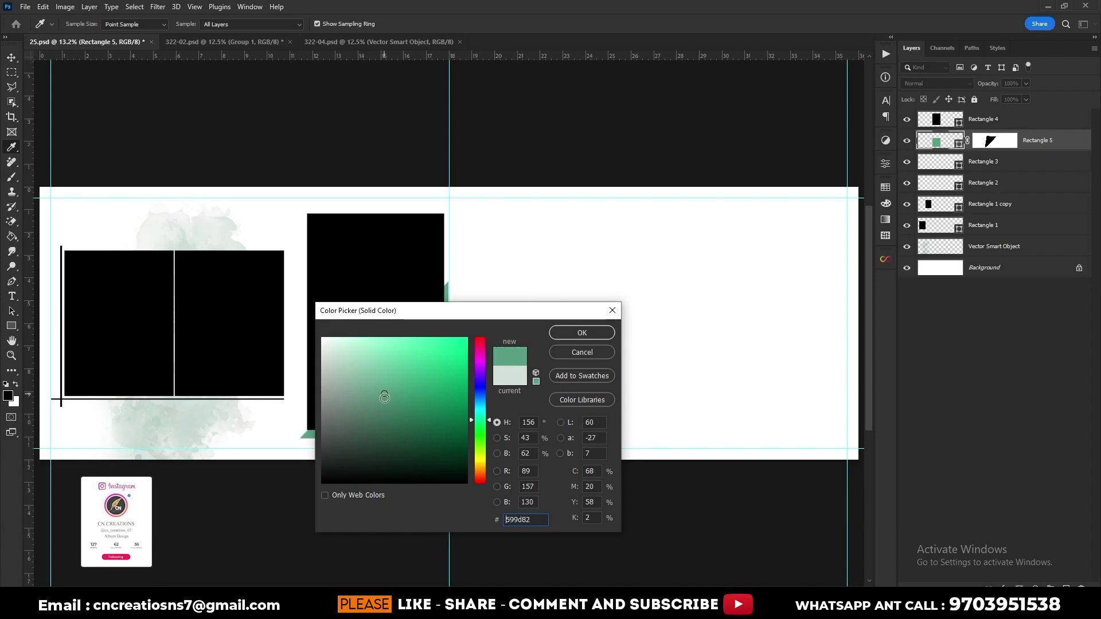
pyautogui.click(579, 337)
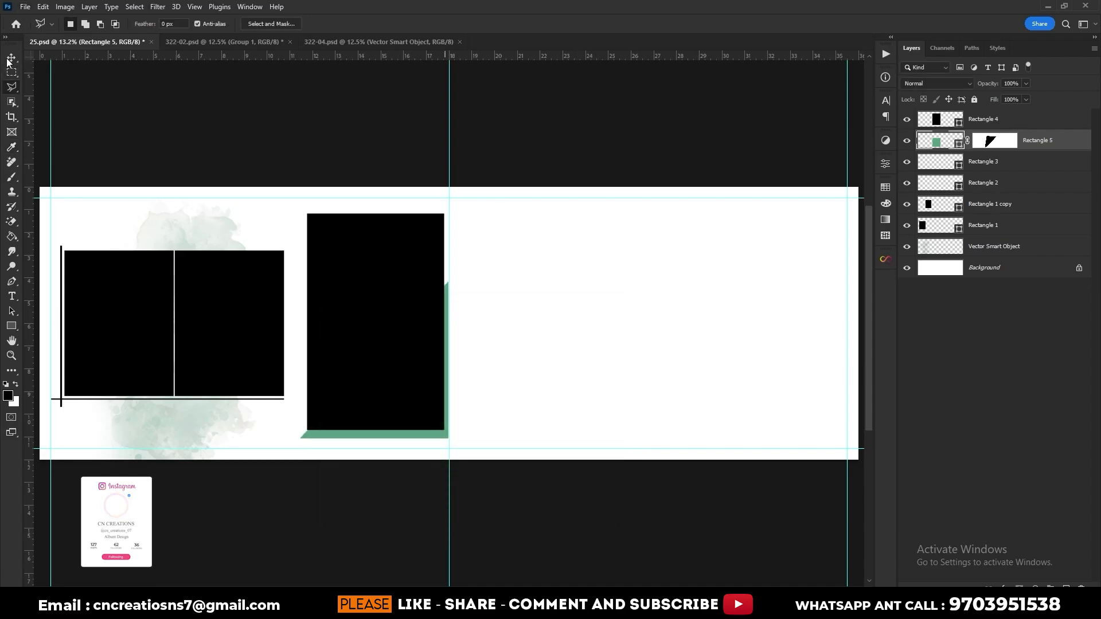
pyautogui.press('v')
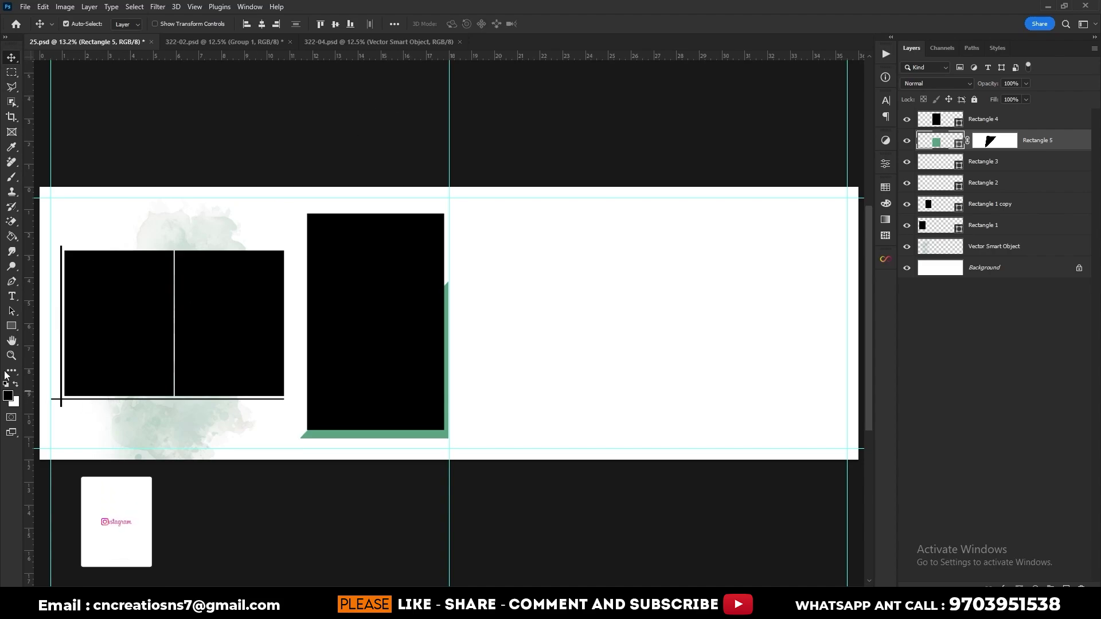
# - Draw a tall black-filled rectangle starting at the spread's centre line
pyautogui.click(12, 325)
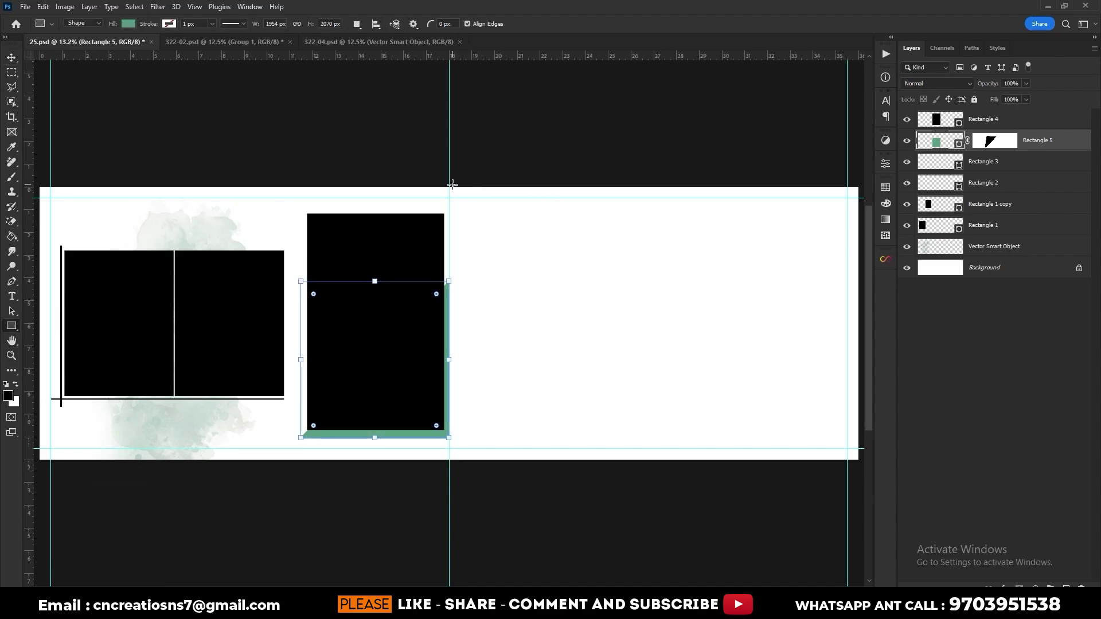
pyautogui.moveTo(449, 186)
pyautogui.mouseDown()
pyautogui.moveTo(607, 502)
pyautogui.moveTo(629, 483)
pyautogui.mouseUp()
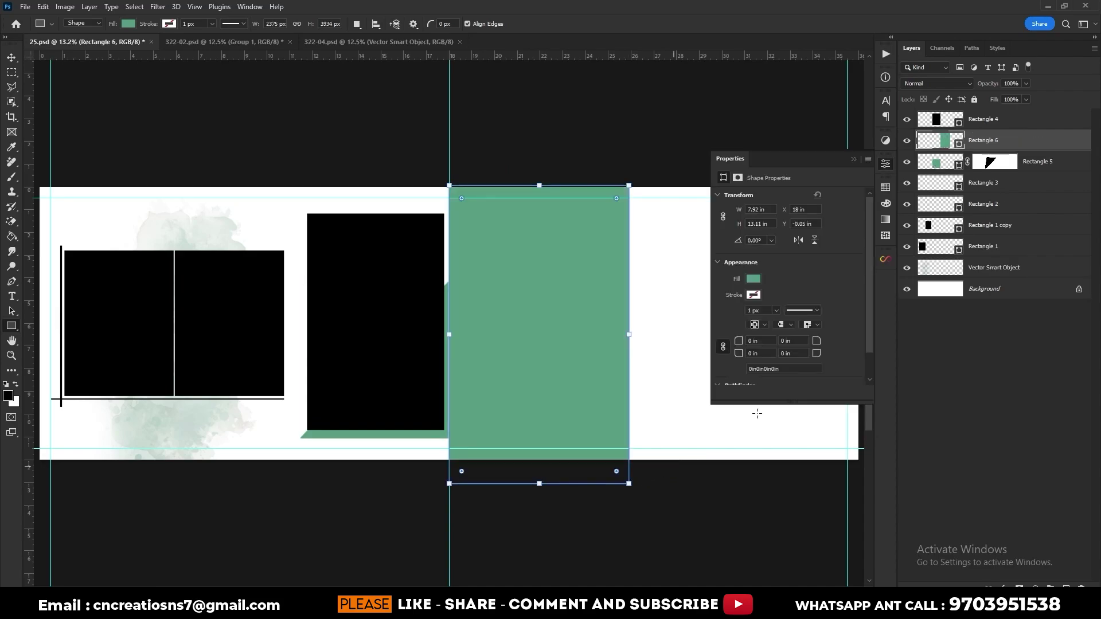
pyautogui.click(752, 281)
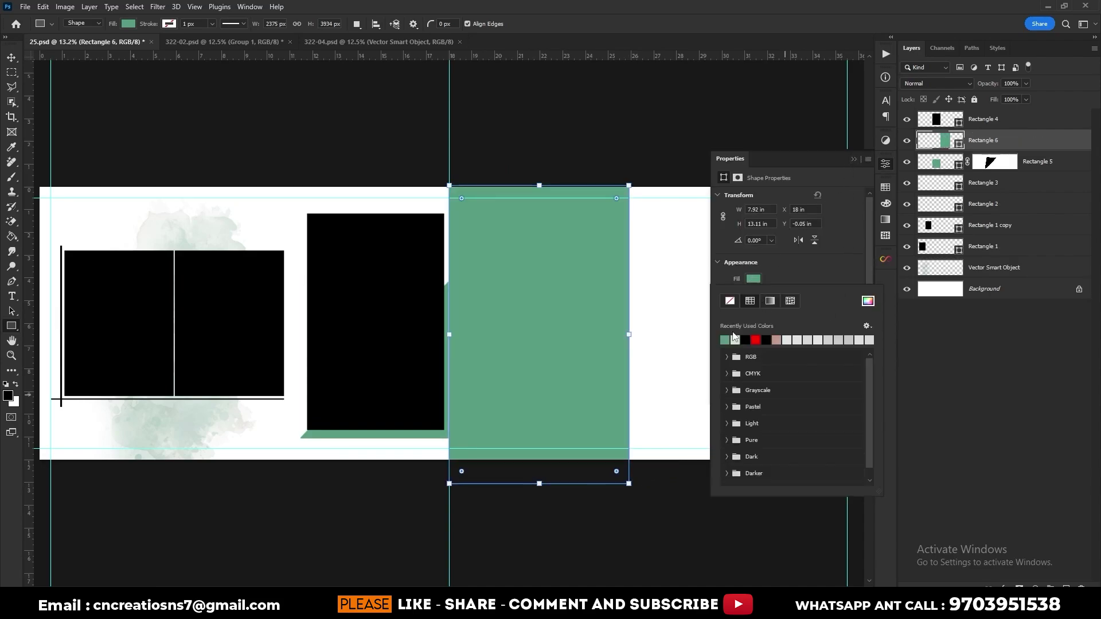
pyautogui.click(746, 340)
pyautogui.click(854, 159)
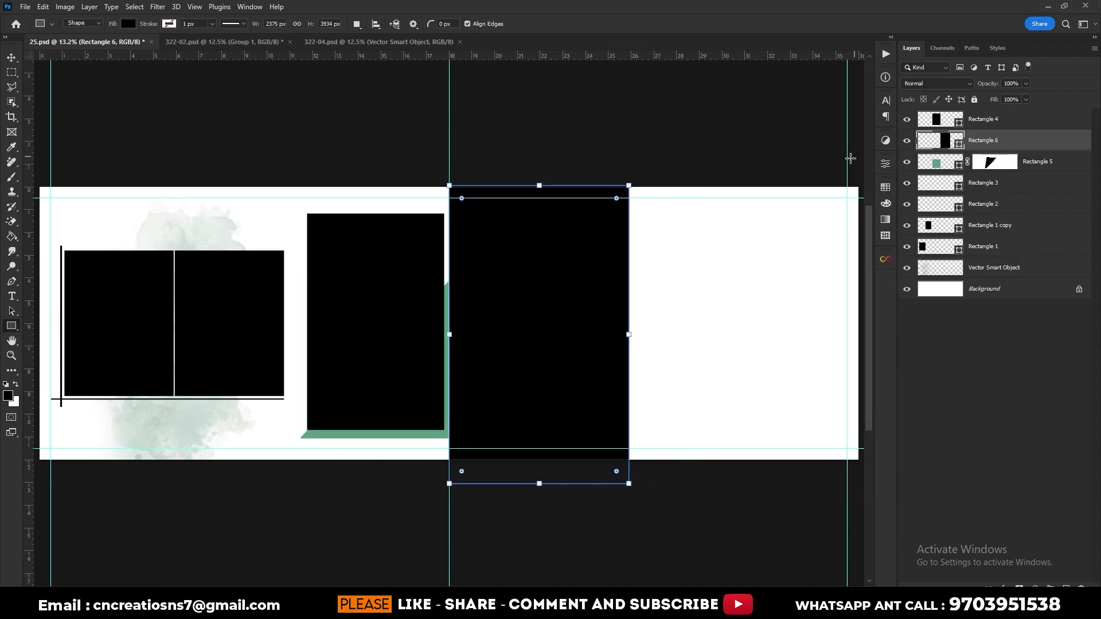
# - Alt-drag a copy to the right and widen it to the right page edge with Free Transform
pyautogui.click(12, 57)
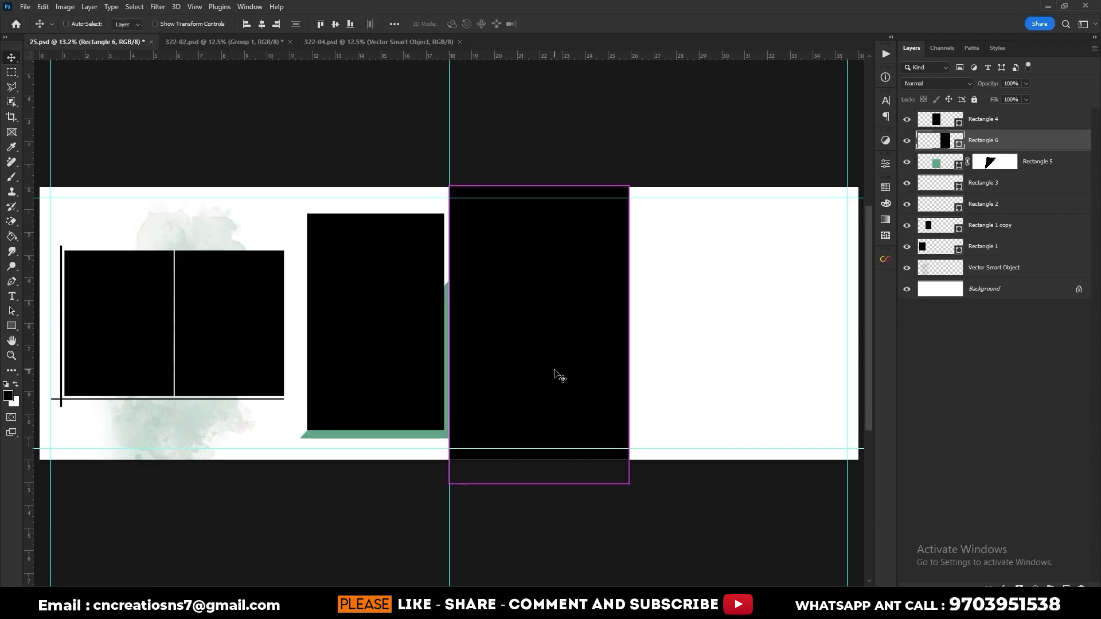
pyautogui.moveTo(555, 376)
pyautogui.mouseDown()
pyautogui.moveTo(738, 336)
pyautogui.moveTo(727, 327)
pyautogui.mouseUp()
pyautogui.hotkey('ctrl', 't')
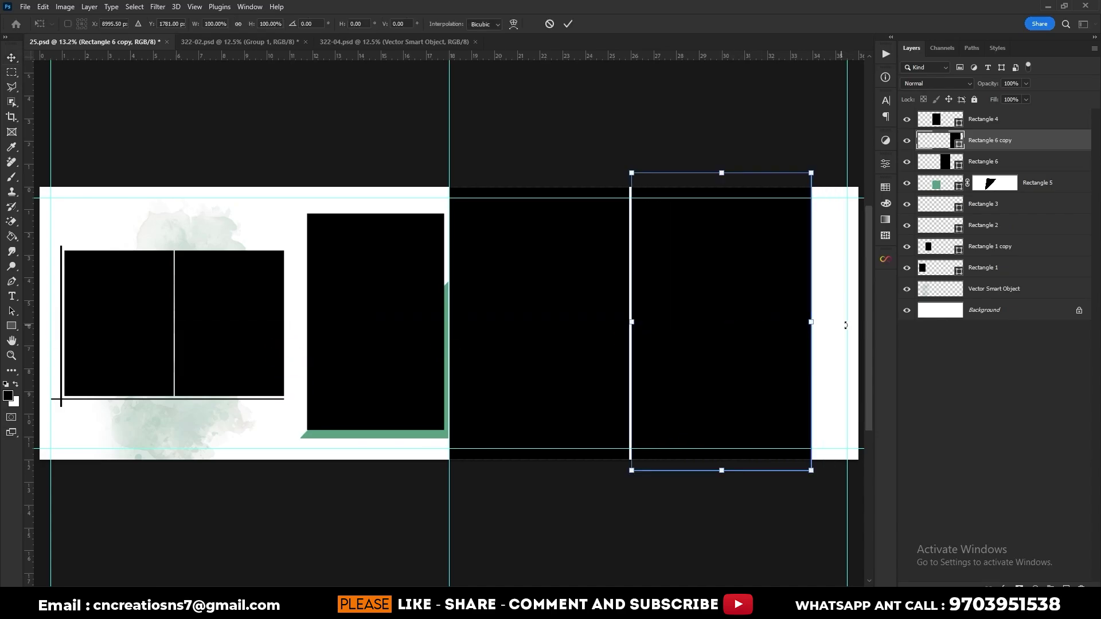
pyautogui.moveTo(811, 322)
pyautogui.mouseDown()
pyautogui.moveTo(859, 322)
pyautogui.moveTo(851, 322)
pyautogui.mouseUp()
pyautogui.click(567, 25)
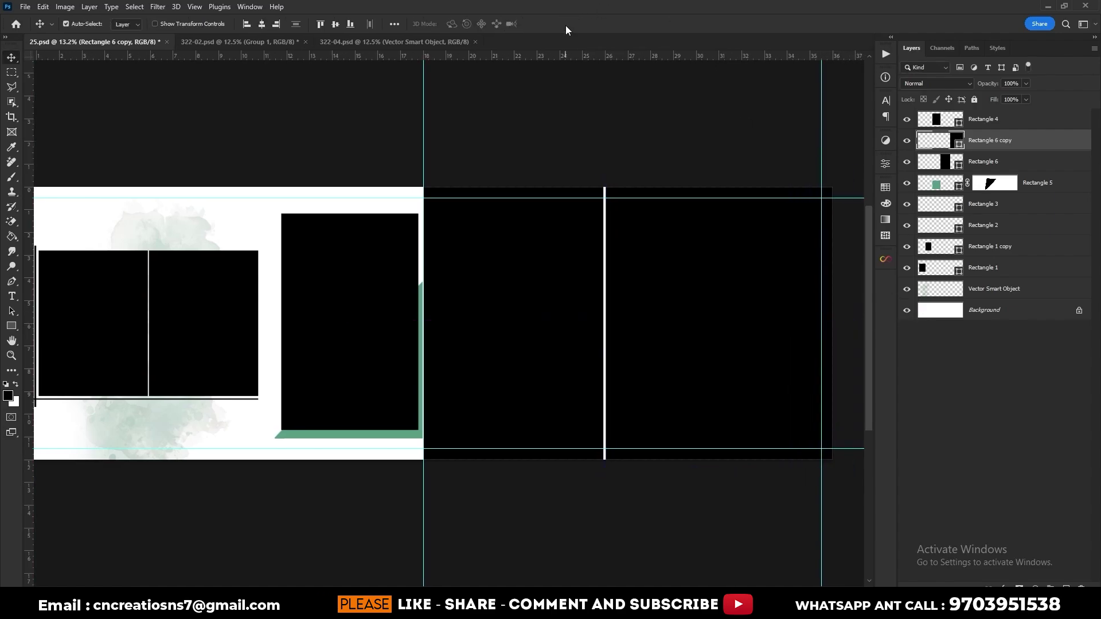
pyautogui.hscroll(-1, 644, 136)
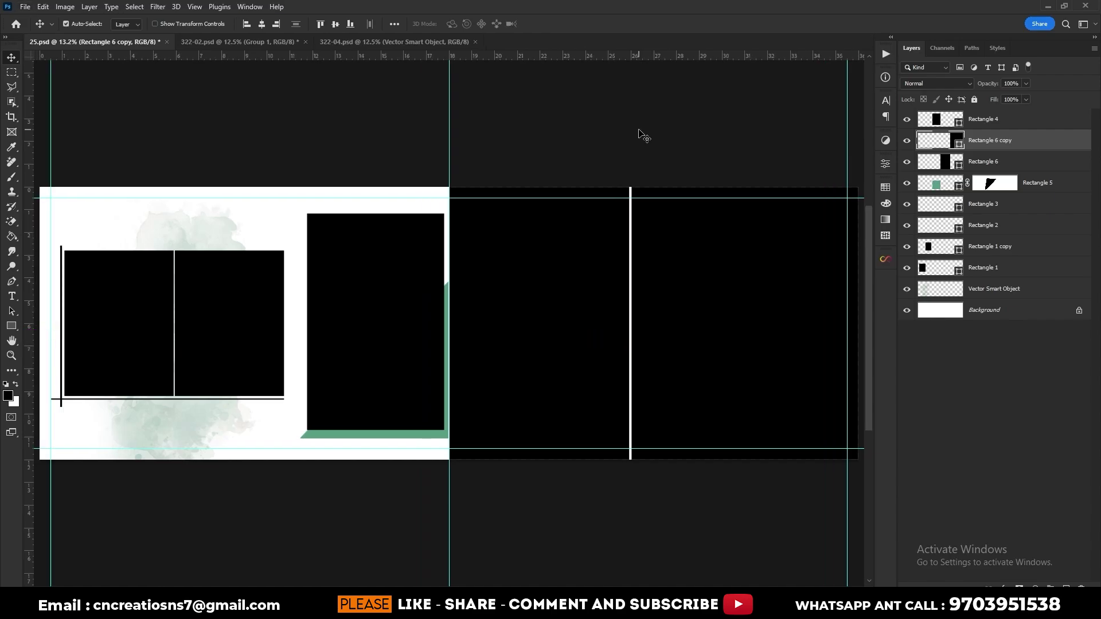
pyautogui.click(330, 492)
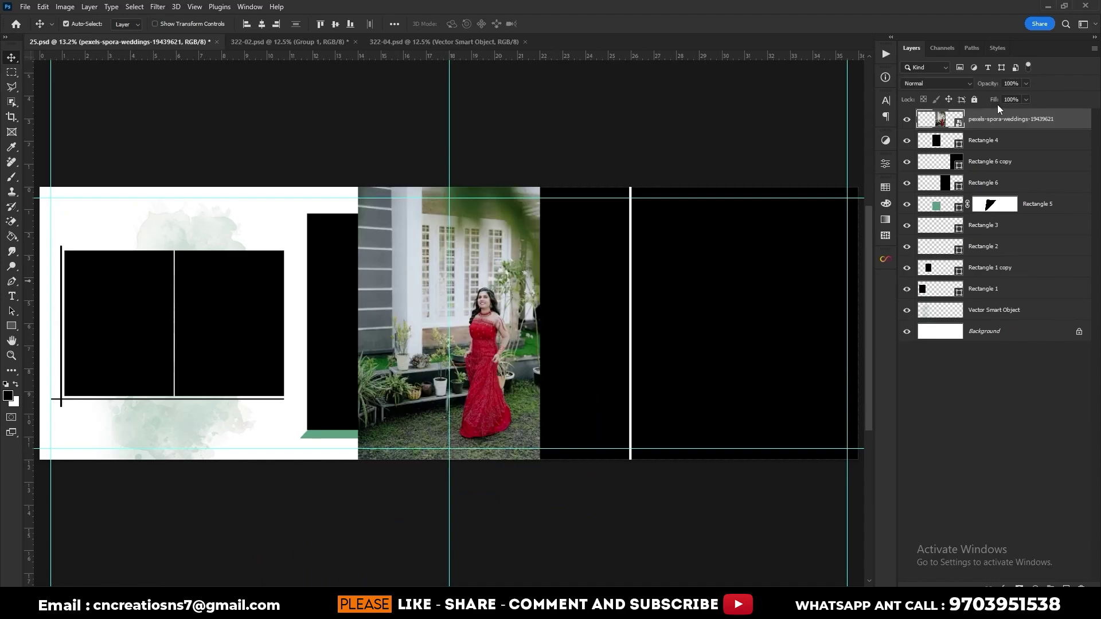
# - Clip the first bride photo into the first right-page placeholder and slide it into place
pyautogui.moveTo(998, 119); pyautogui.dragTo(994, 166)
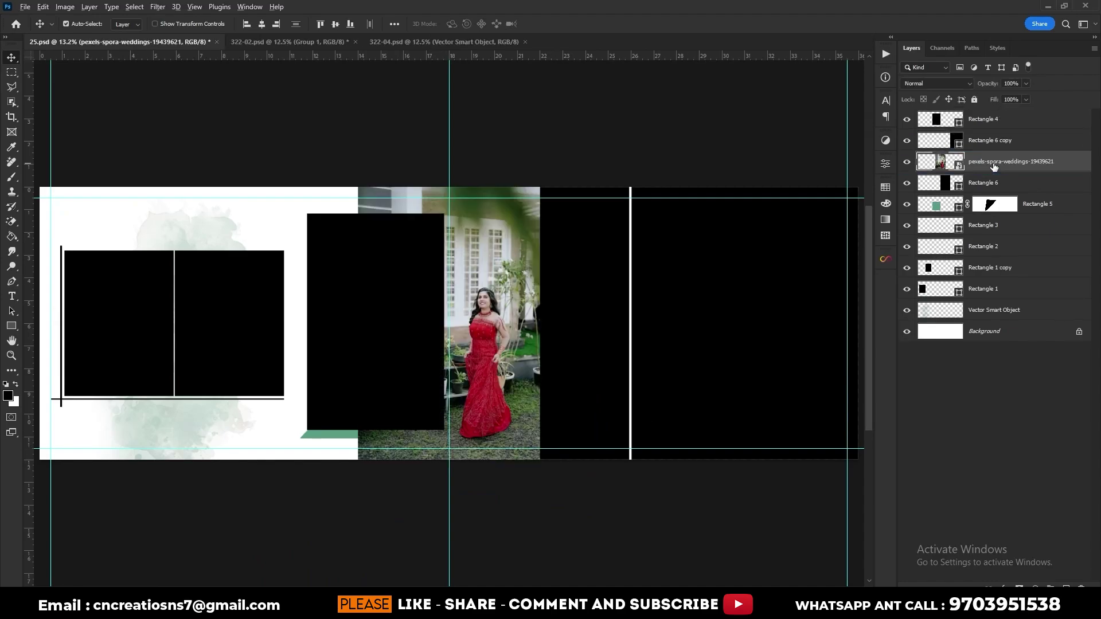
pyautogui.keyDown('alt'); pyautogui.click(993, 172); pyautogui.keyUp('alt')
pyautogui.hotkey('ctrl', 't')
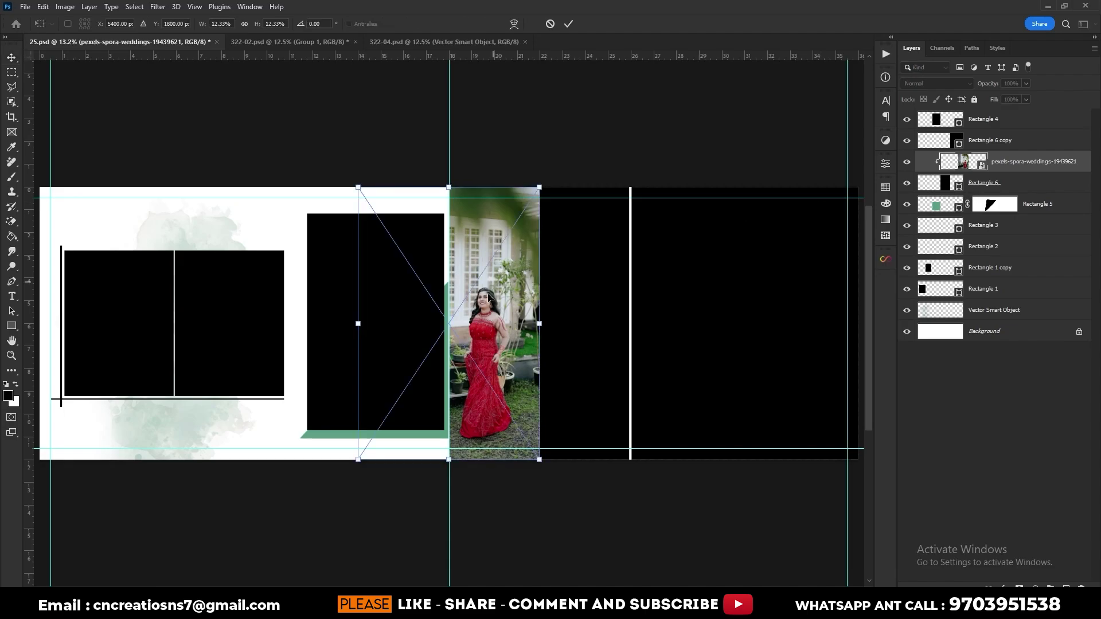
pyautogui.moveTo(488, 296); pyautogui.dragTo(576, 327)
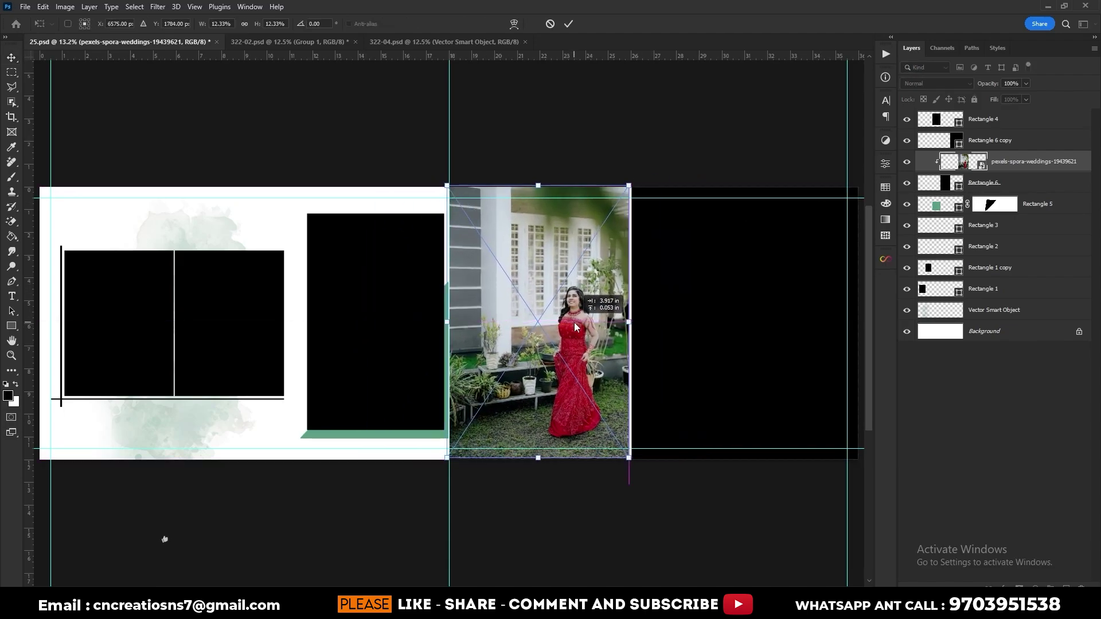
pyautogui.click(570, 24)
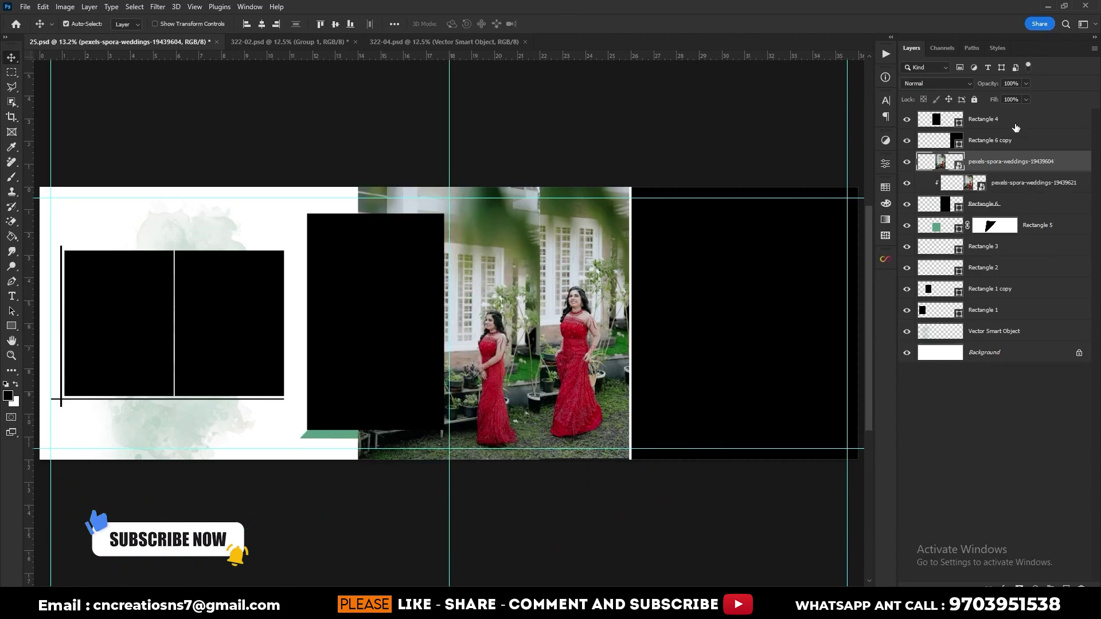
# - Clip the second bride photo into the widened right placeholder and enlarge it to fill the frame
pyautogui.moveTo(1001, 164); pyautogui.dragTo(1010, 131)
pyautogui.keyDown('alt'); pyautogui.click(1015, 150); pyautogui.keyUp('alt')
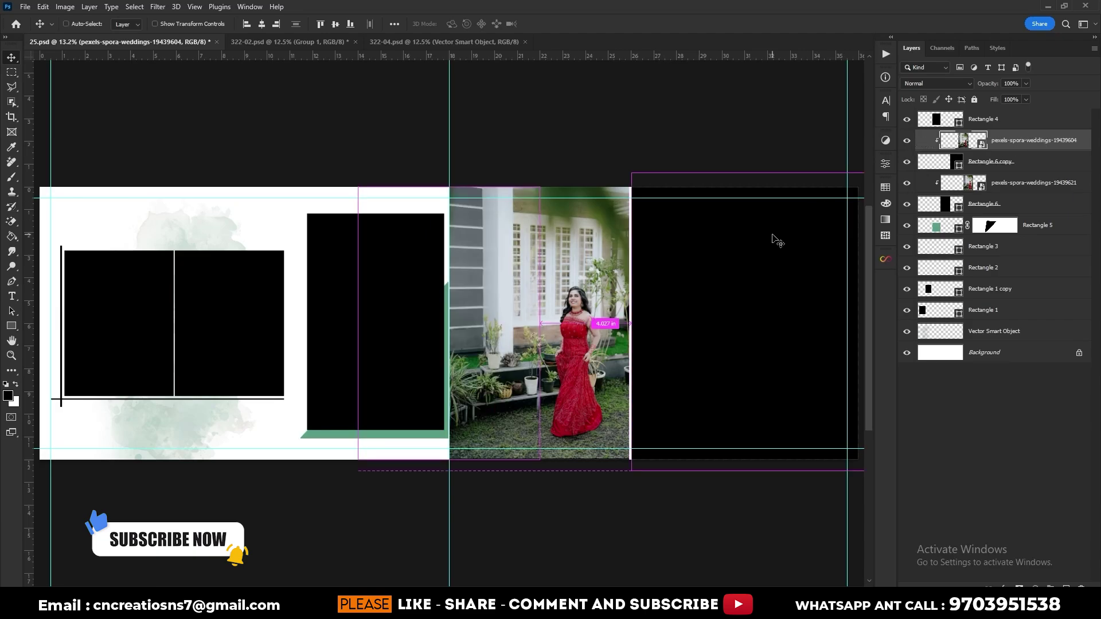
pyautogui.hotkey('ctrl', 't')
pyautogui.moveTo(458, 335)
pyautogui.mouseDown()
pyautogui.moveTo(732, 341)
pyautogui.moveTo(744, 165)
pyautogui.mouseUp()
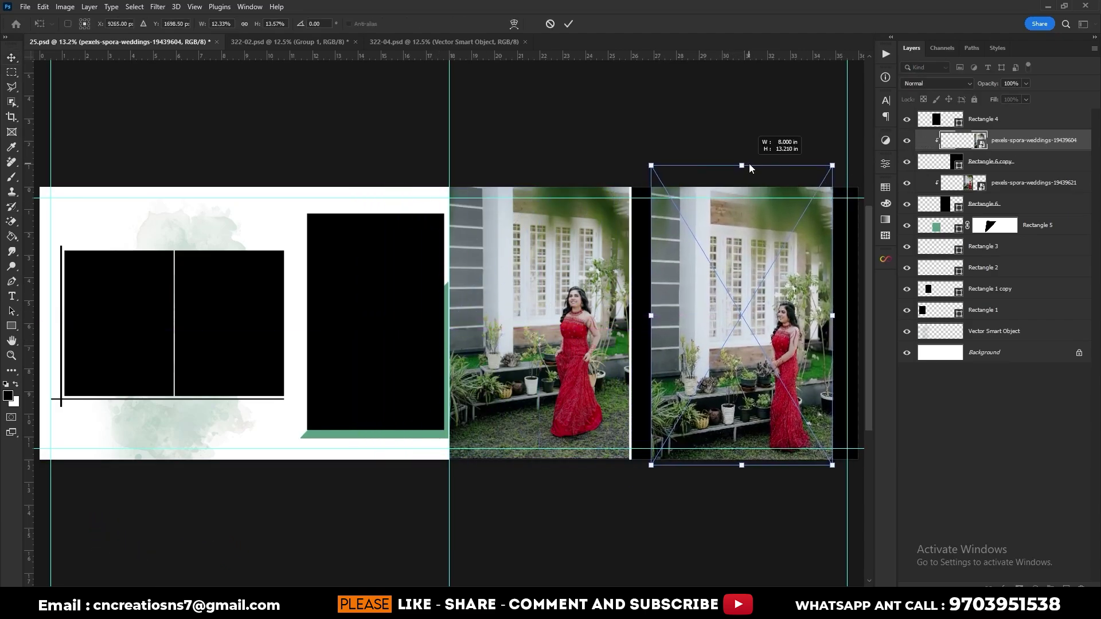
pyautogui.hotkey('ctrl', 'z')
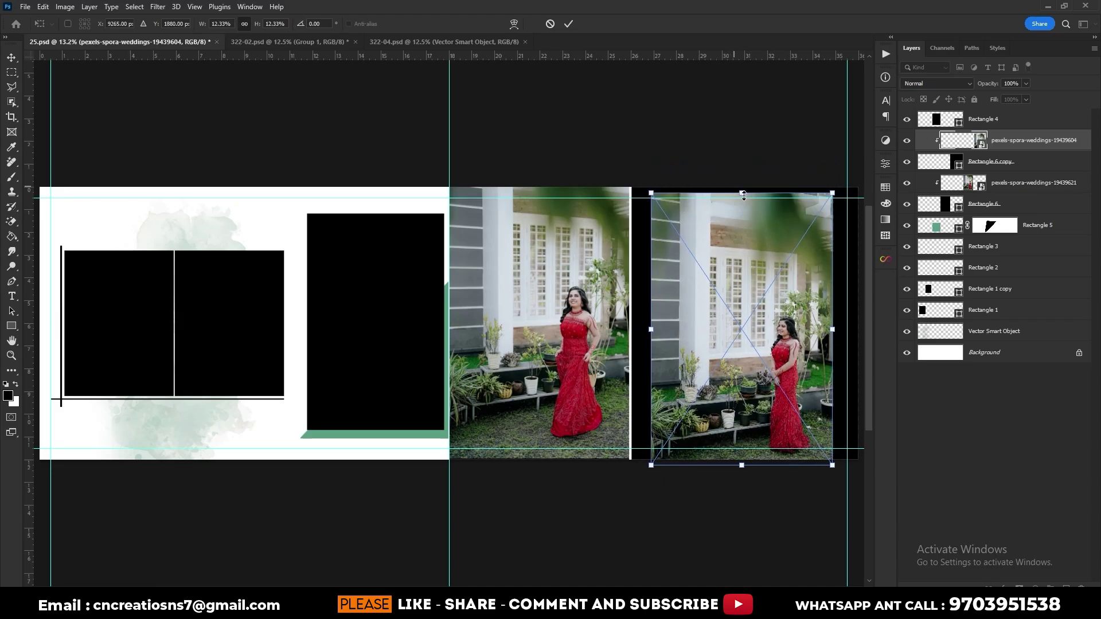
pyautogui.moveTo(743, 196); pyautogui.dragTo(744, 146)
pyautogui.moveTo(763, 257); pyautogui.dragTo(765, 224)
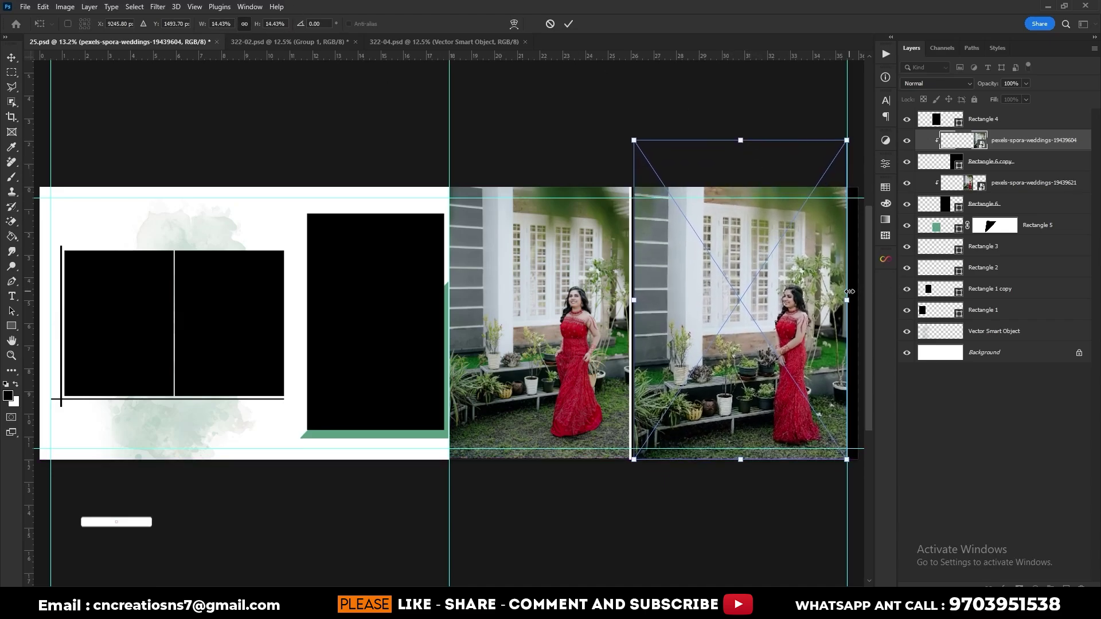
pyautogui.moveTo(847, 299); pyautogui.dragTo(862, 306)
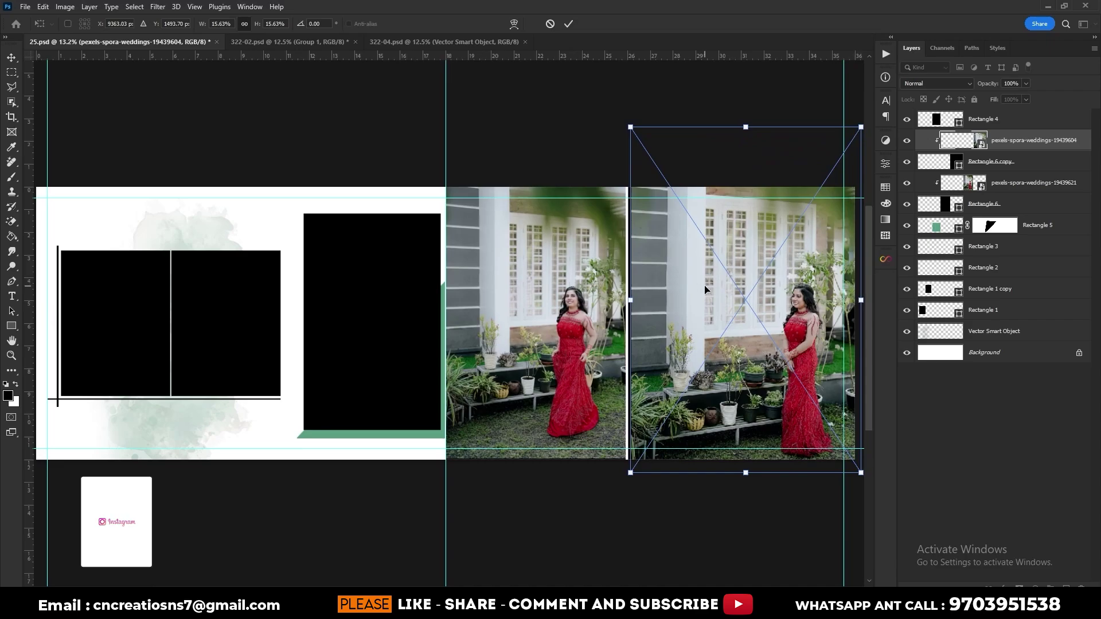
pyautogui.moveTo(706, 289); pyautogui.dragTo(700, 288)
# - Stretch the right photo out to the page edge, commit the transform, and deselect
pyautogui.scroll(-1, 701, 291)
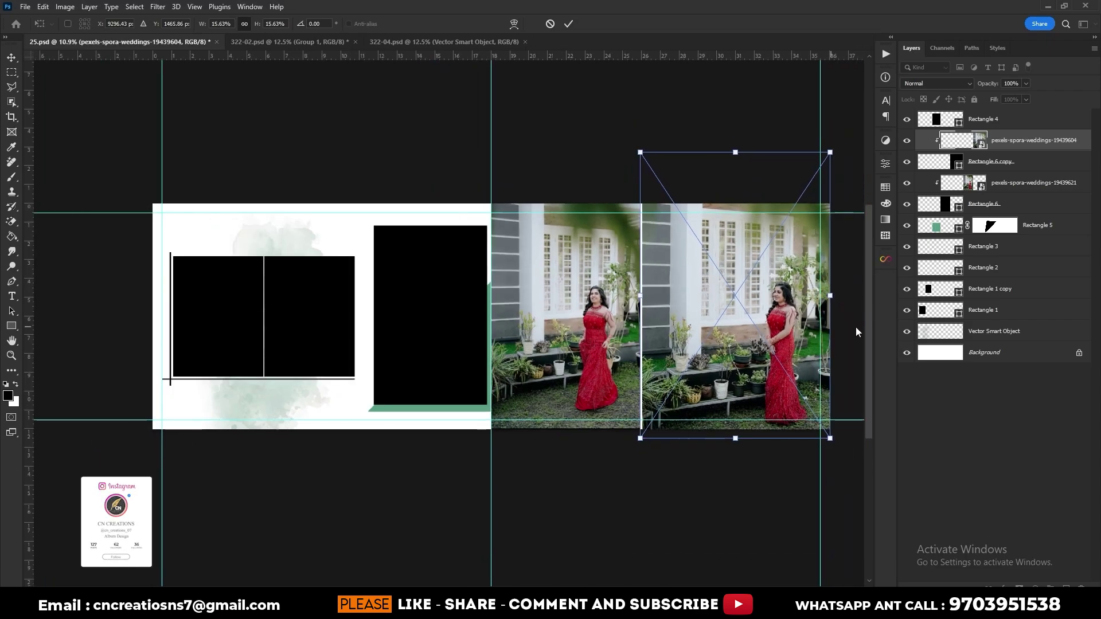
pyautogui.moveTo(833, 295); pyautogui.dragTo(837, 294)
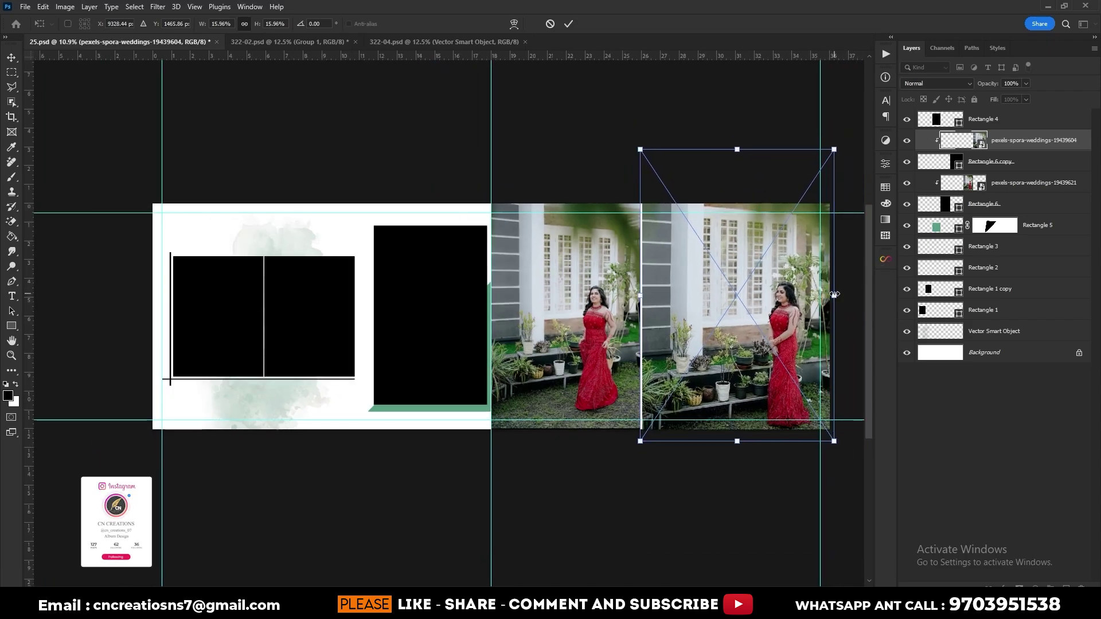
pyautogui.press('Return')
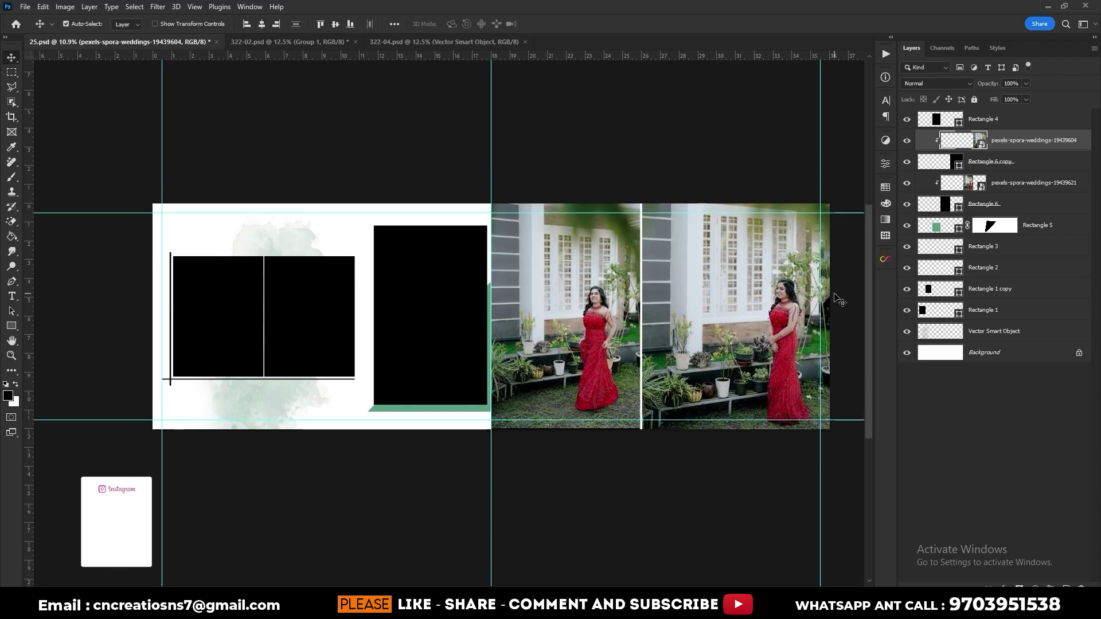
pyautogui.scroll(1, 839, 299)
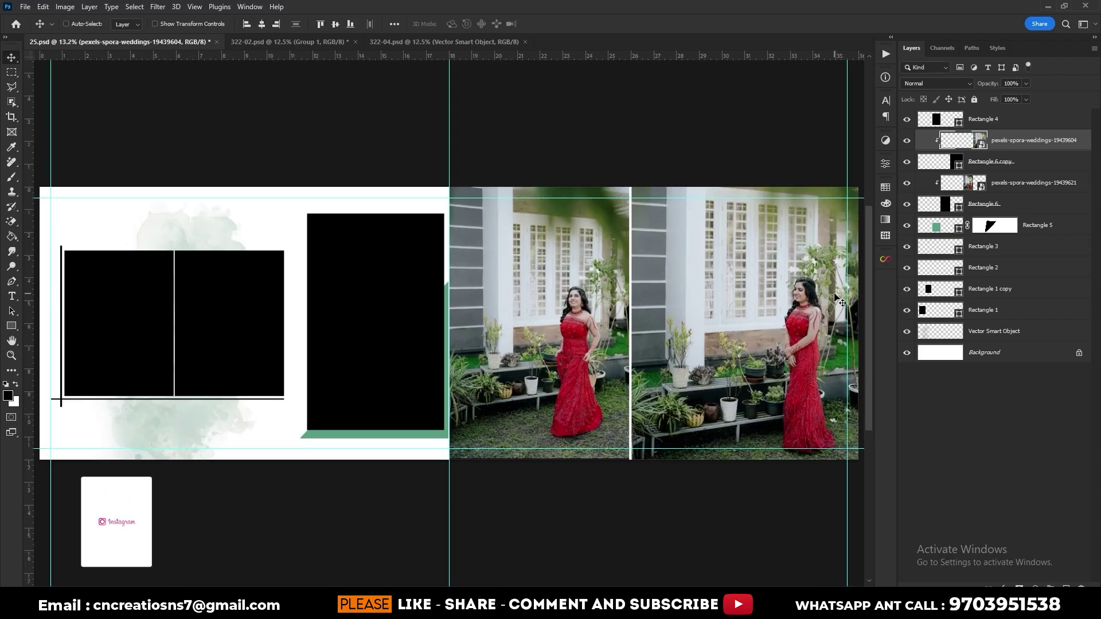
pyautogui.click(242, 548)
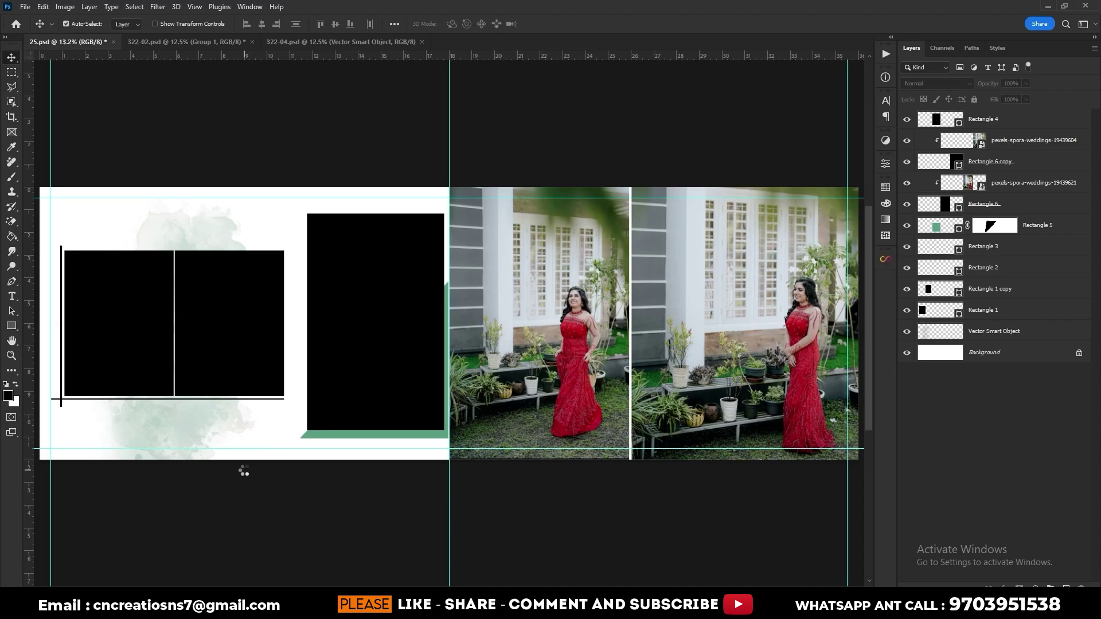
# - Clip photo 19439619 into Rectangle 1 and fit it inside the left small frame
pyautogui.moveTo(1068, 117); pyautogui.dragTo(1019, 333)
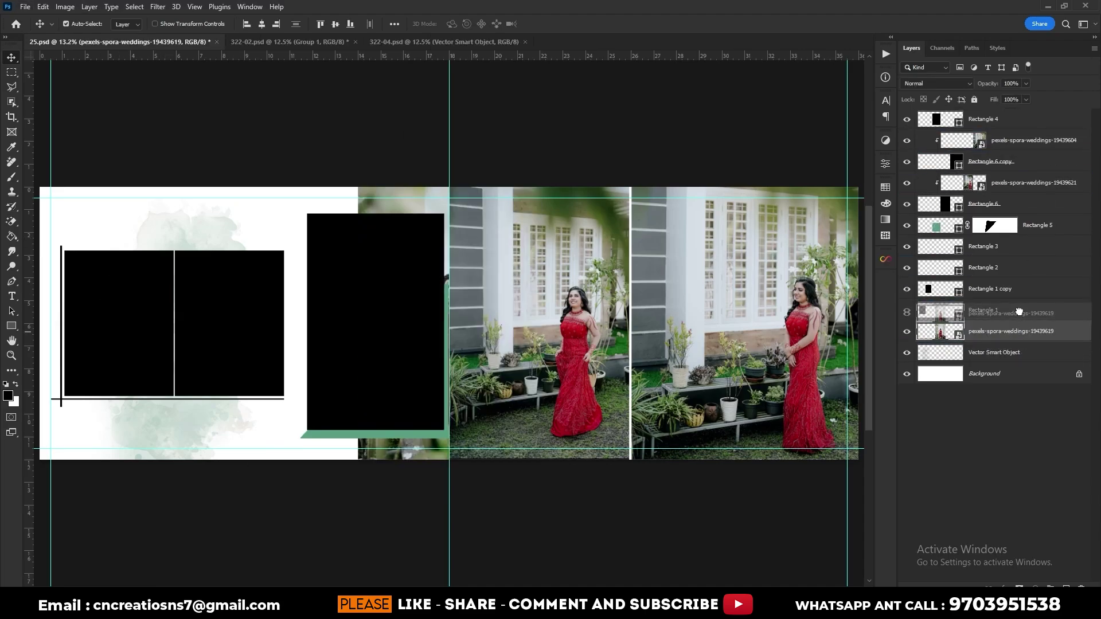
pyautogui.moveTo(1018, 333); pyautogui.dragTo(1019, 301)
pyautogui.keyDown('alt'); pyautogui.click(1025, 317); pyautogui.keyUp('alt')
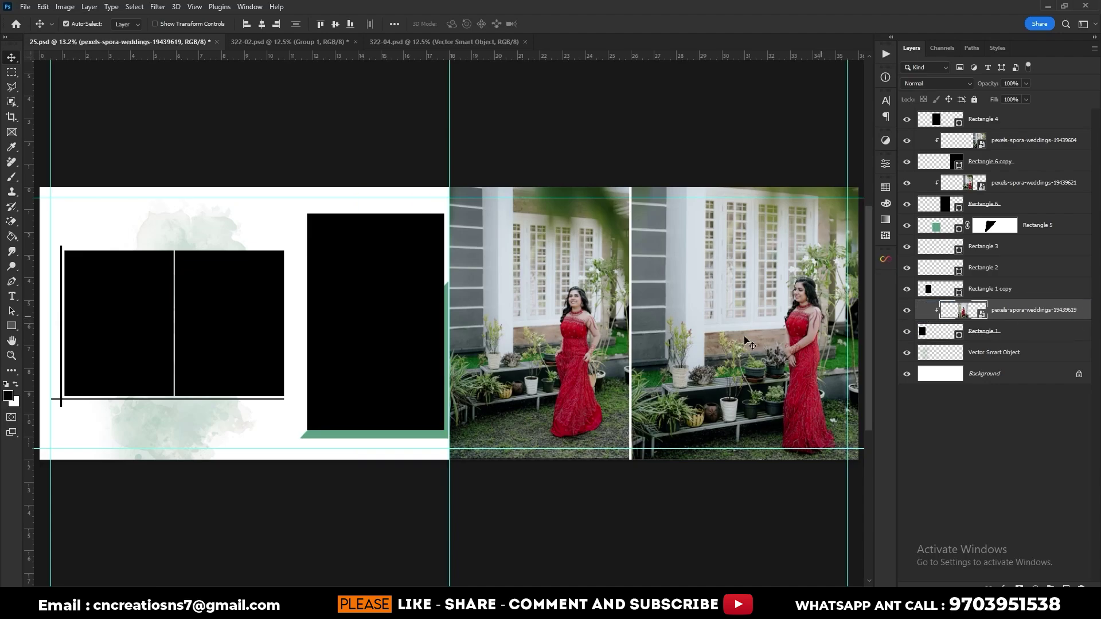
pyautogui.hotkey('ctrl', 't')
pyautogui.moveTo(453, 351)
pyautogui.mouseDown()
pyautogui.moveTo(224, 344)
pyautogui.moveTo(139, 319)
pyautogui.mouseUp()
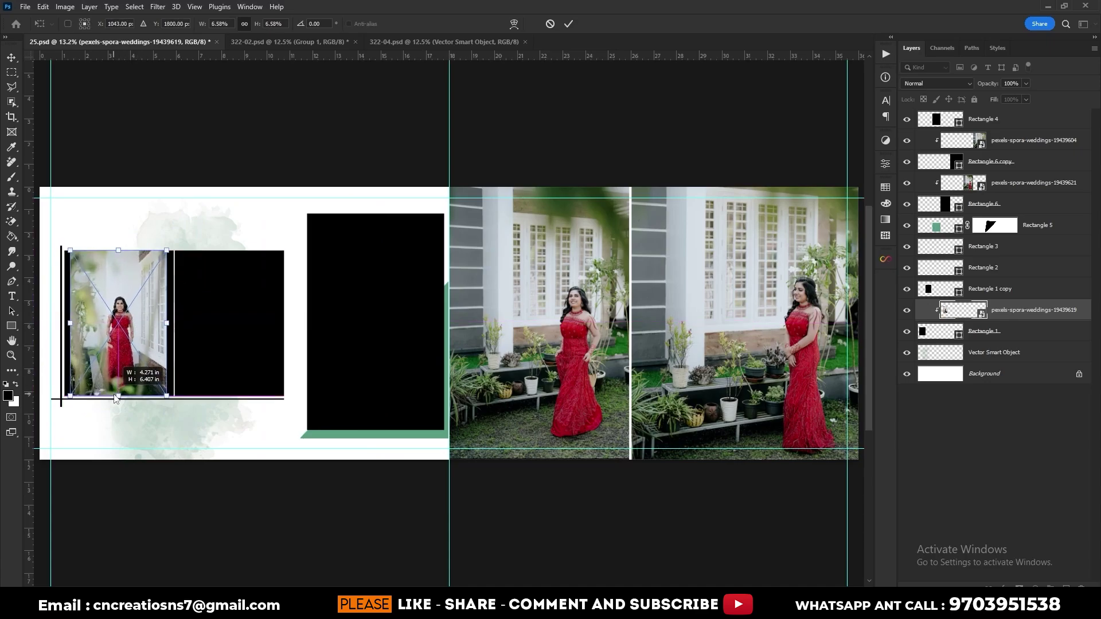
pyautogui.moveTo(118, 372); pyautogui.dragTo(115, 415)
pyautogui.moveTo(140, 334); pyautogui.dragTo(178, 325)
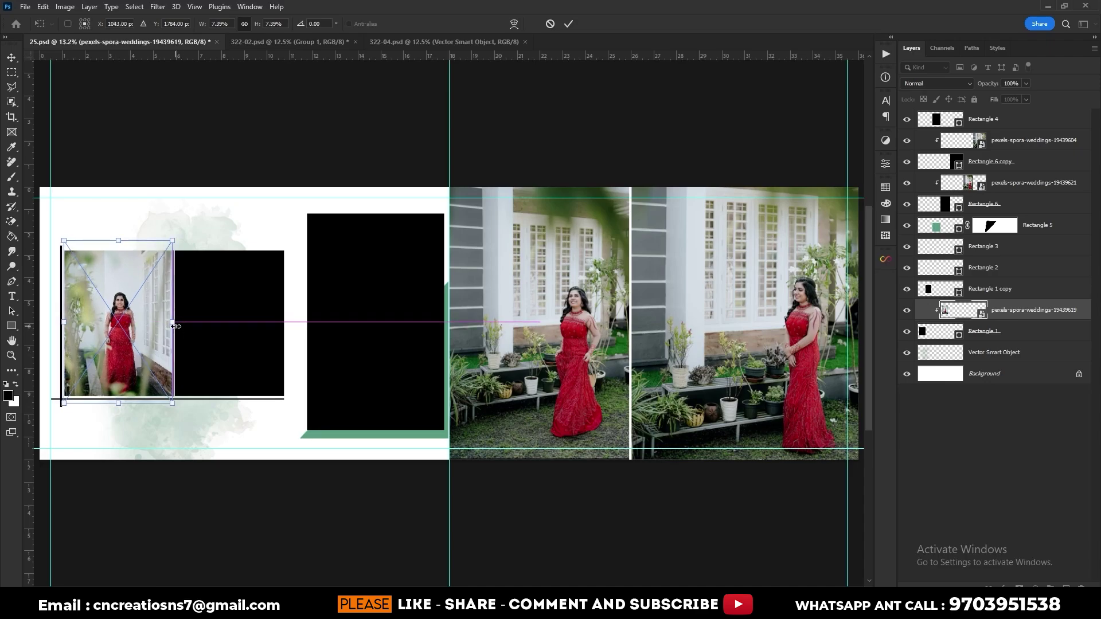
pyautogui.press('Return')
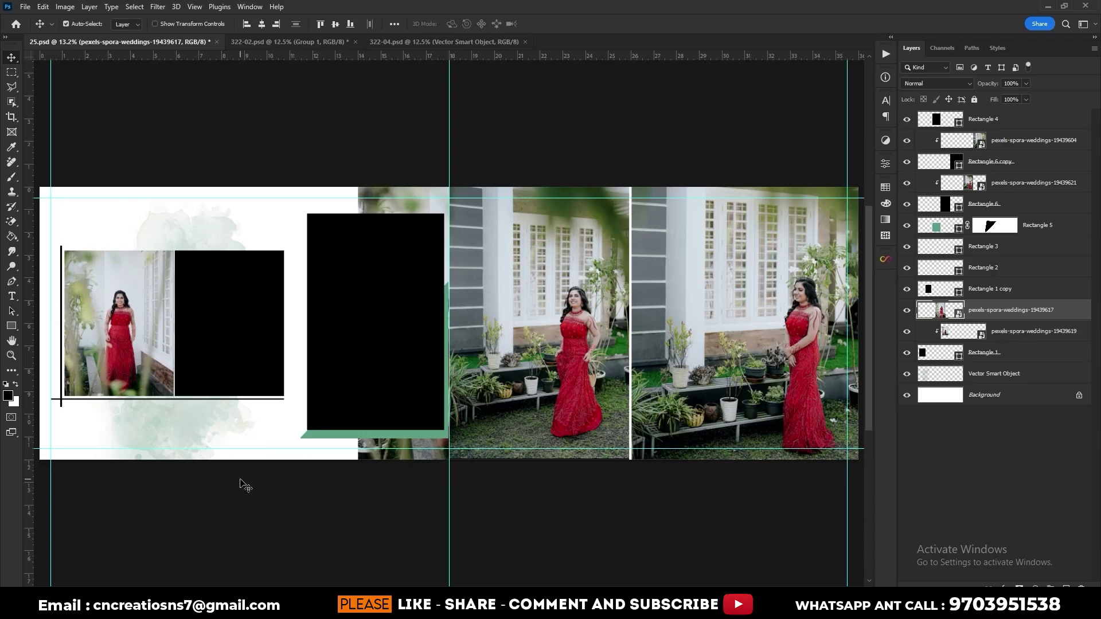
# - Clip photo 19439617 into Rectangle 1 copy and move it into the second small frame
pyautogui.moveTo(997, 311); pyautogui.dragTo(1005, 291)
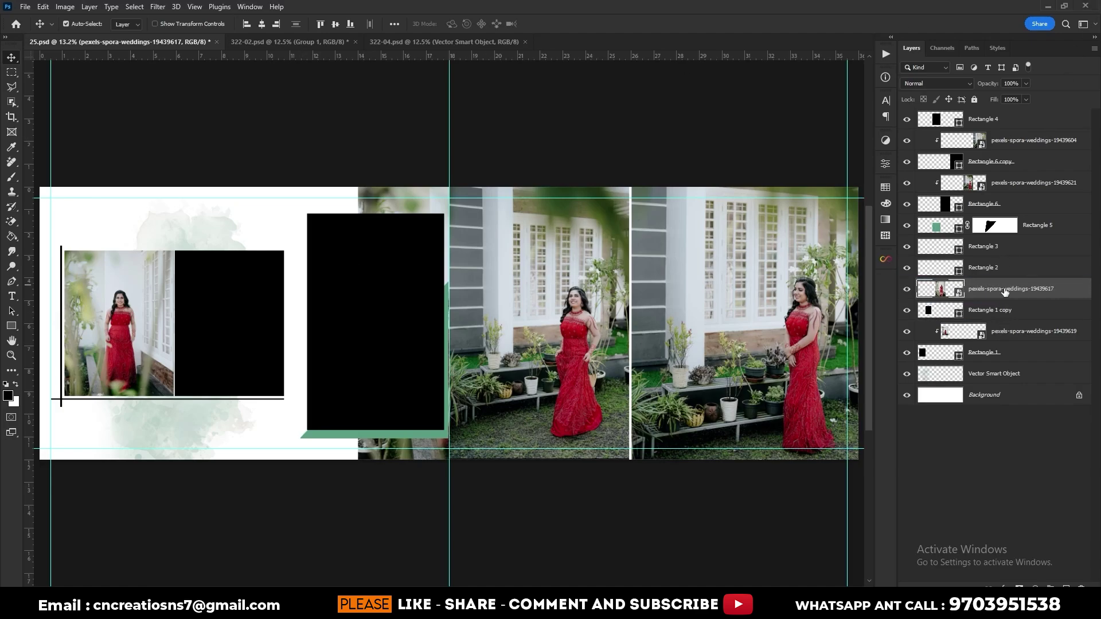
pyautogui.keyDown('alt'); pyautogui.click(1006, 293); pyautogui.keyUp('alt')
pyautogui.hotkey('ctrl', 't')
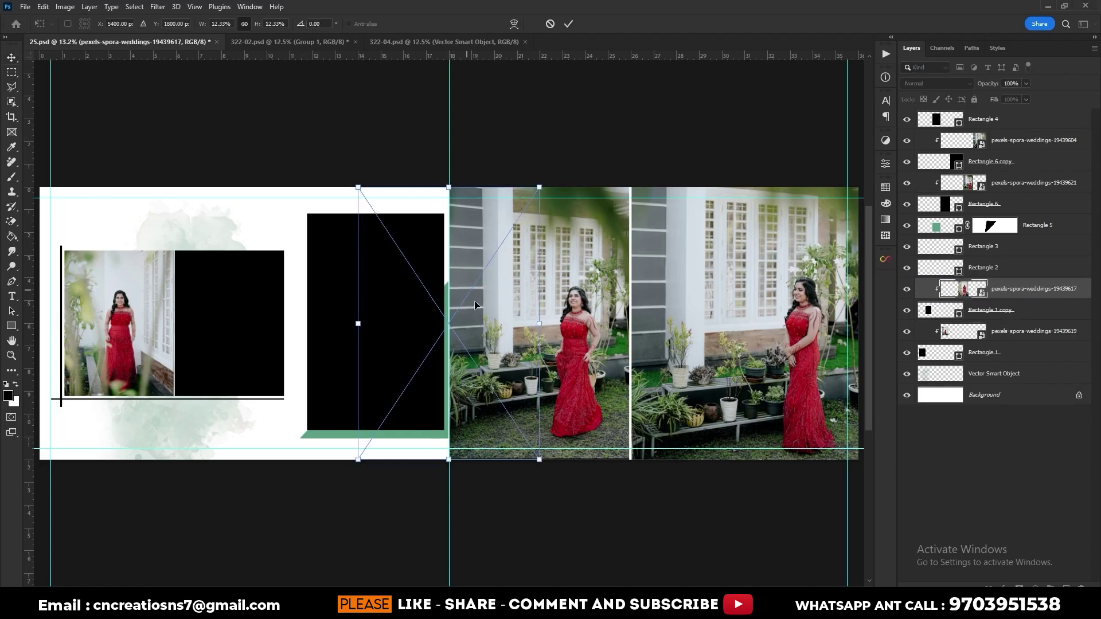
pyautogui.moveTo(434, 317)
pyautogui.mouseDown()
pyautogui.moveTo(268, 320)
pyautogui.moveTo(286, 321)
pyautogui.mouseUp()
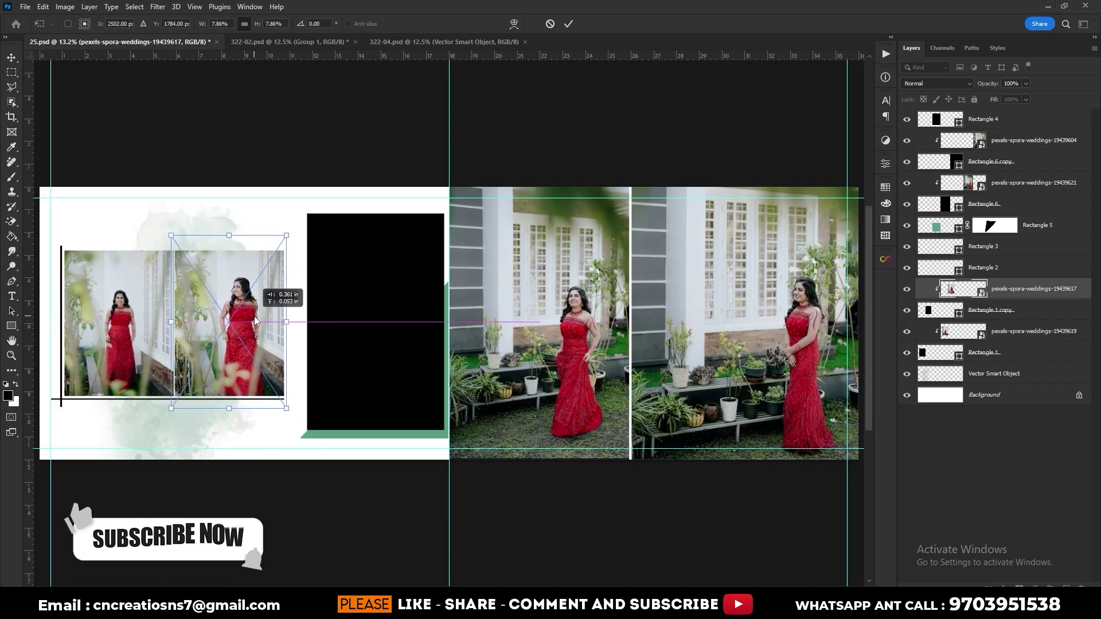
pyautogui.press('Return')
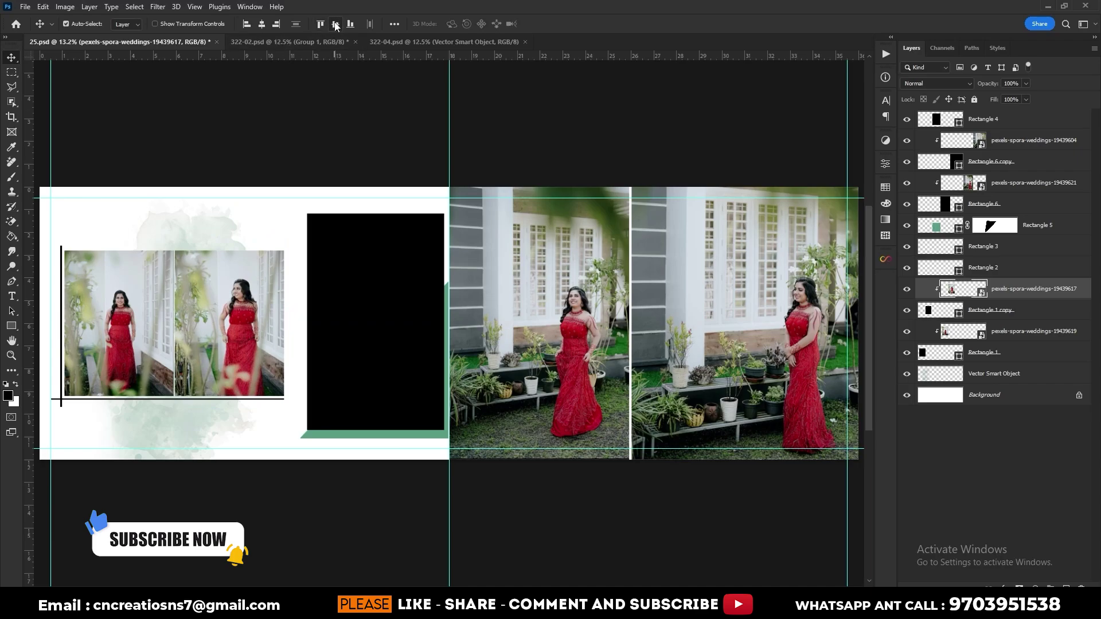
# - Paste photo 19439580, clip and fit it into tall Rectangle 4, then paste the Bride text group
pyautogui.hotkey('ctrl', 'v')
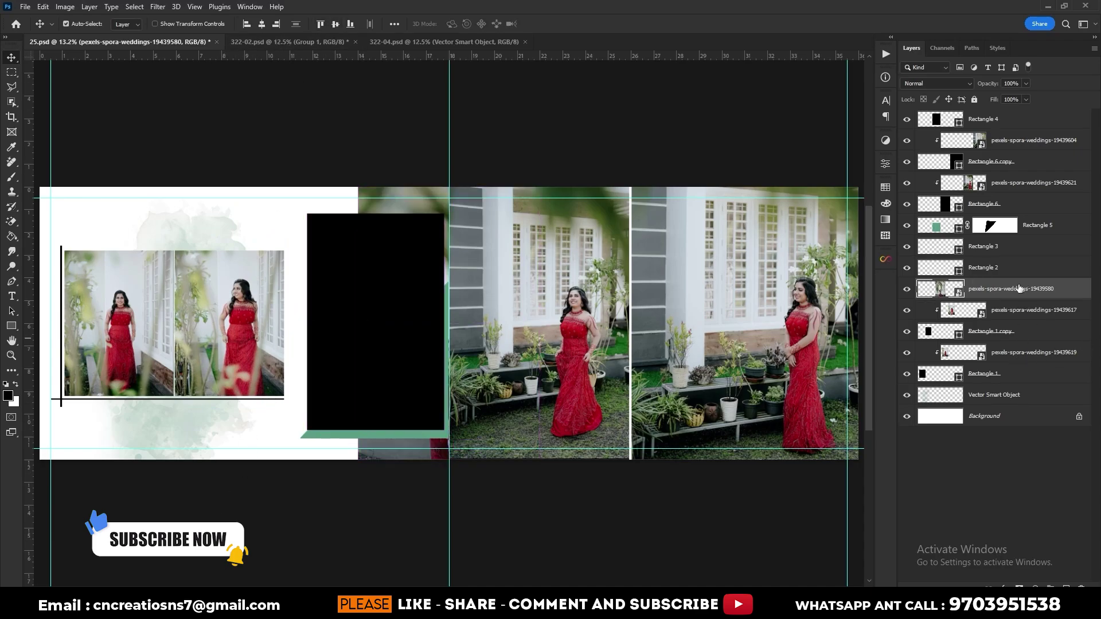
pyautogui.moveTo(1018, 289); pyautogui.dragTo(1032, 114)
pyautogui.keyDown('alt'); pyautogui.click(1033, 125); pyautogui.keyUp('alt')
pyautogui.hotkey('ctrl', 't')
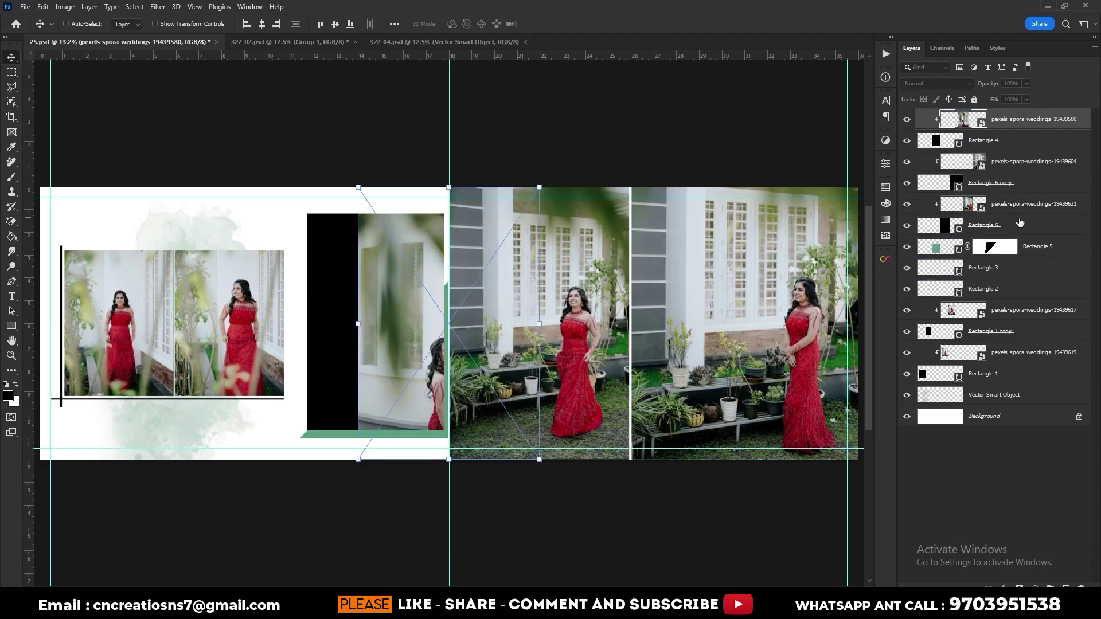
pyautogui.moveTo(483, 347)
pyautogui.mouseDown()
pyautogui.moveTo(396, 325)
pyautogui.moveTo(410, 313)
pyautogui.mouseUp()
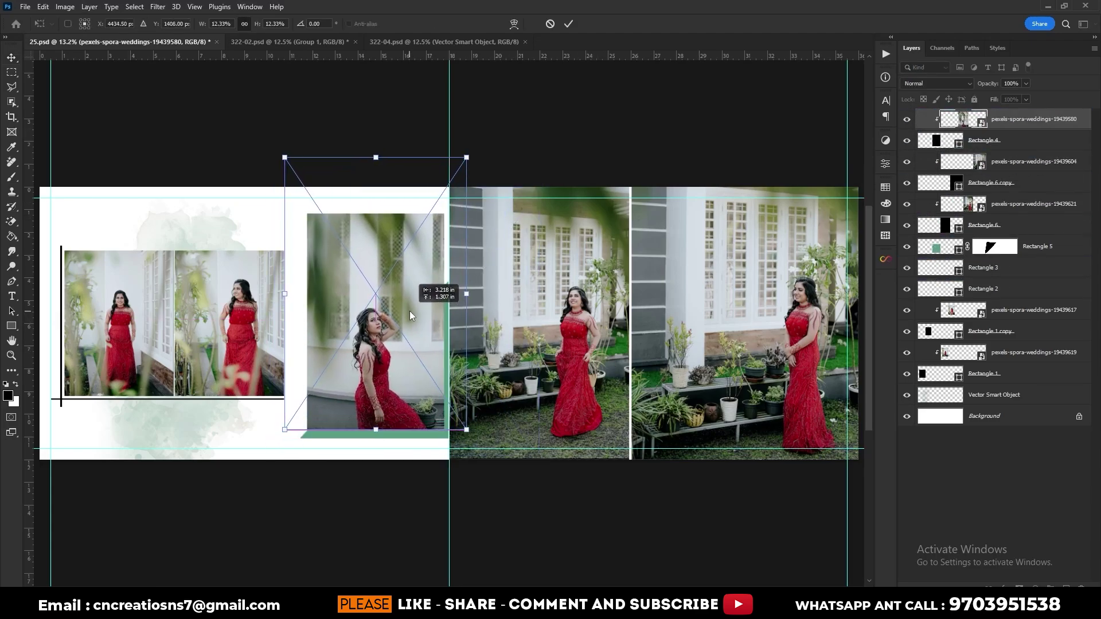
pyautogui.moveTo(376, 157); pyautogui.dragTo(371, 210)
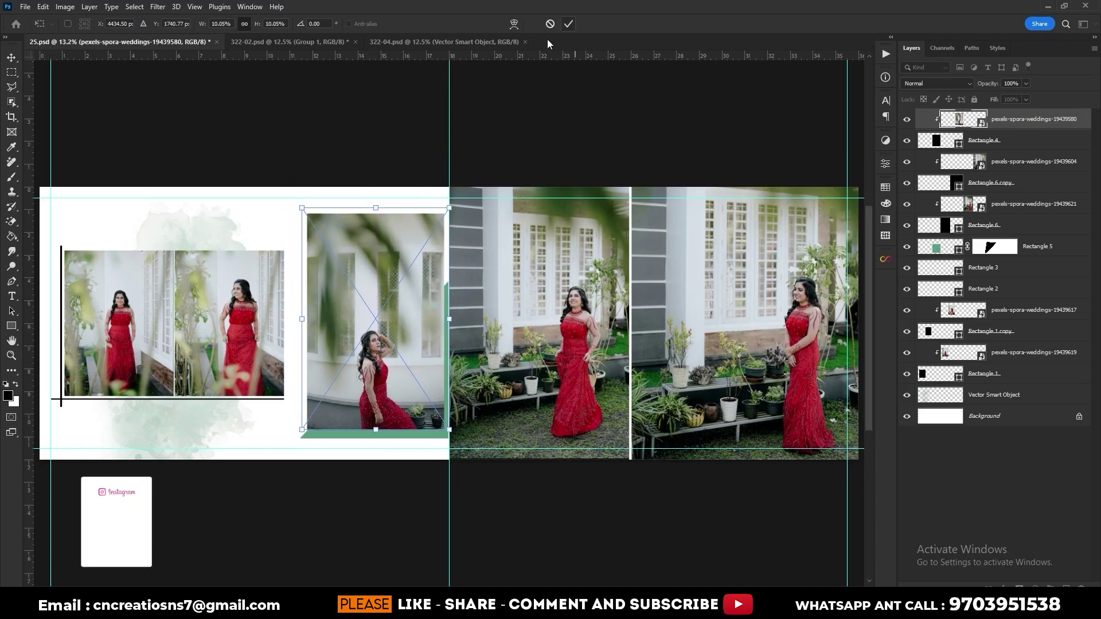
pyautogui.press('Return')
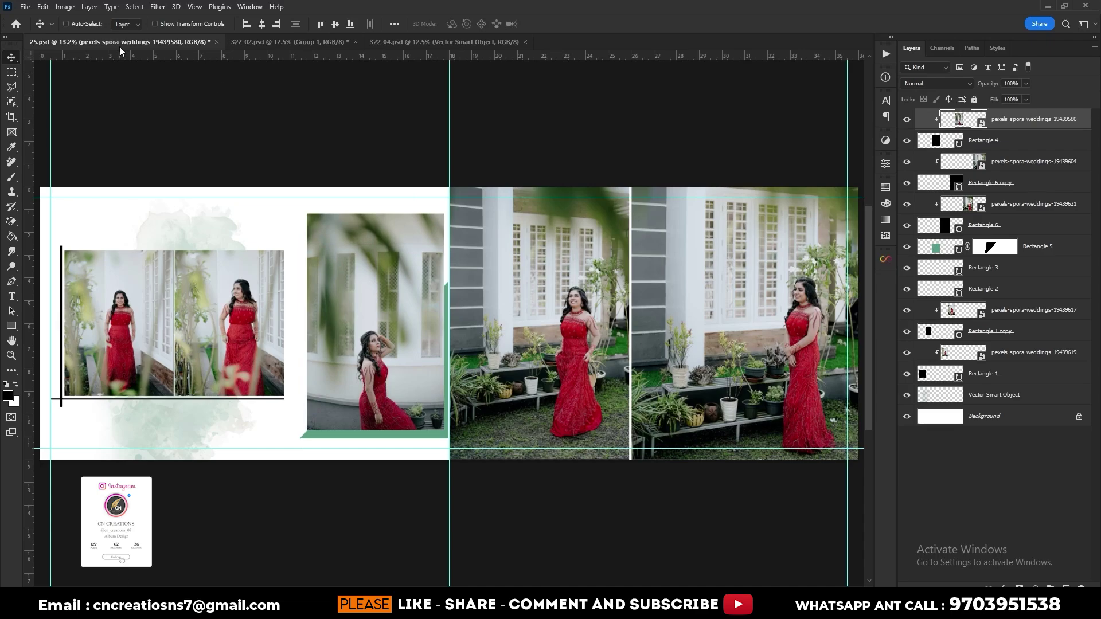
pyautogui.hotkey('ctrl', 'v')
# - Move the 'Bride' script text below the left pair of photos
pyautogui.hotkey('ctrl', 't')
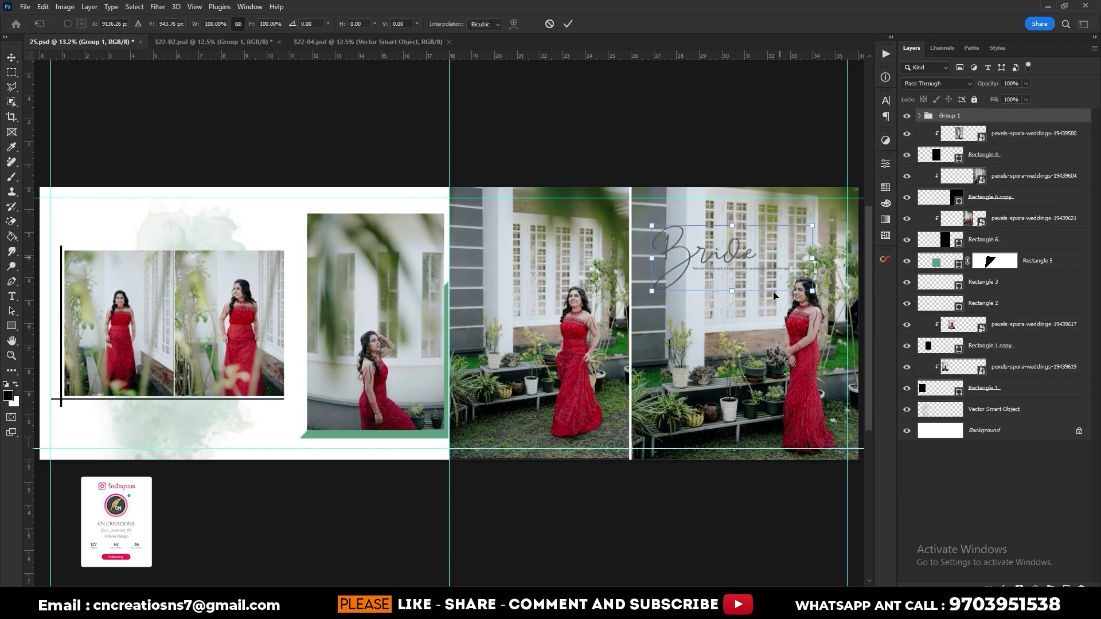
pyautogui.moveTo(757, 270)
pyautogui.mouseDown()
pyautogui.moveTo(215, 281)
pyautogui.moveTo(179, 438)
pyautogui.moveTo(174, 420)
pyautogui.moveTo(192, 418)
pyautogui.moveTo(185, 424)
pyautogui.mouseUp()
pyautogui.click(567, 25)
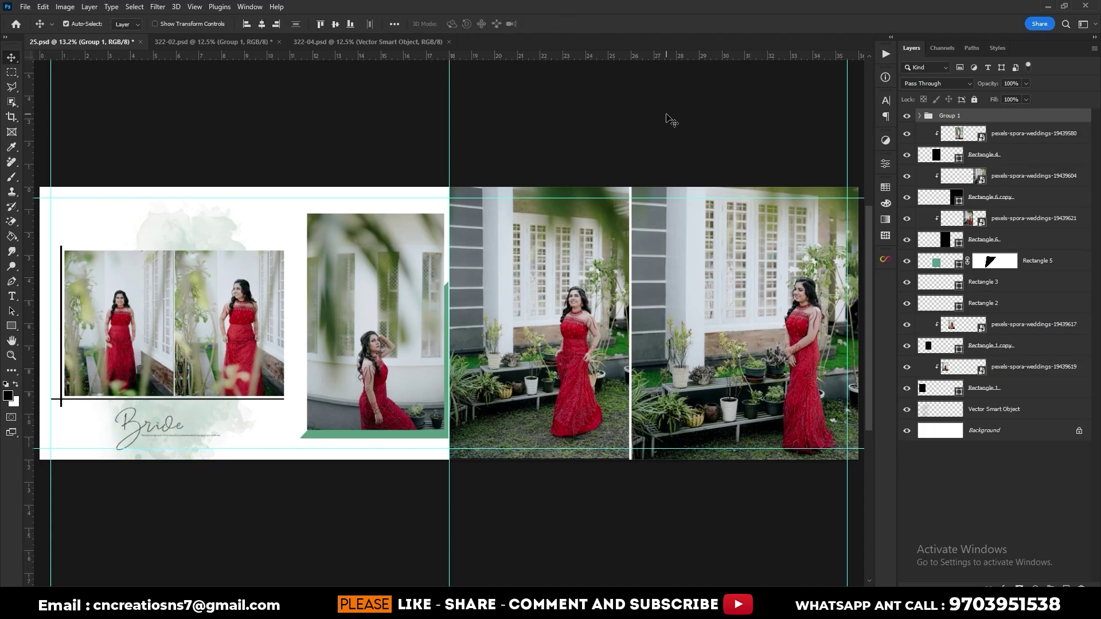
# - Reorder the green Rectangle 5 accent to sit directly below Rectangle 4
pyautogui.click(1075, 138)
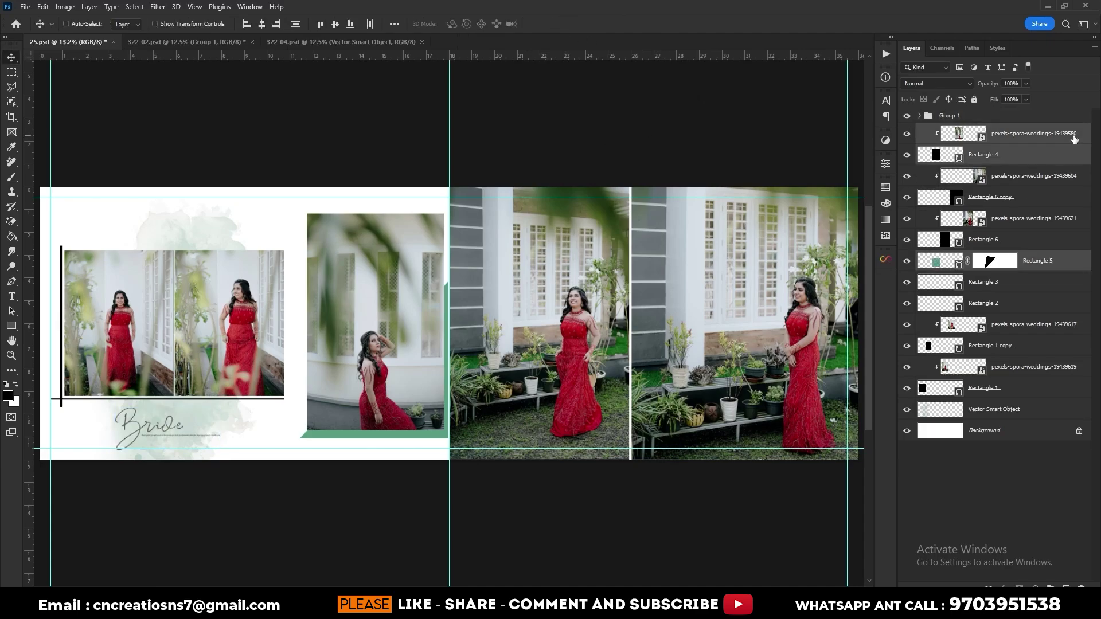
pyautogui.hotkey('ctrl', 'z')
pyautogui.click(1060, 262)
pyautogui.doubleClick(1071, 263)
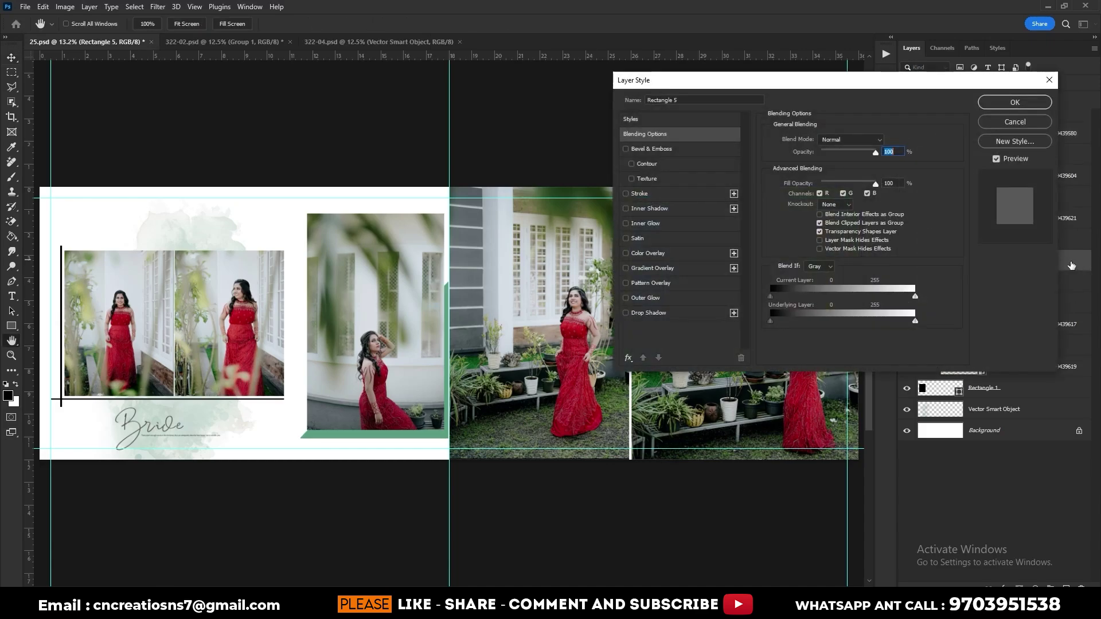
pyautogui.click(1014, 121)
pyautogui.moveTo(1049, 262); pyautogui.dragTo(1059, 166)
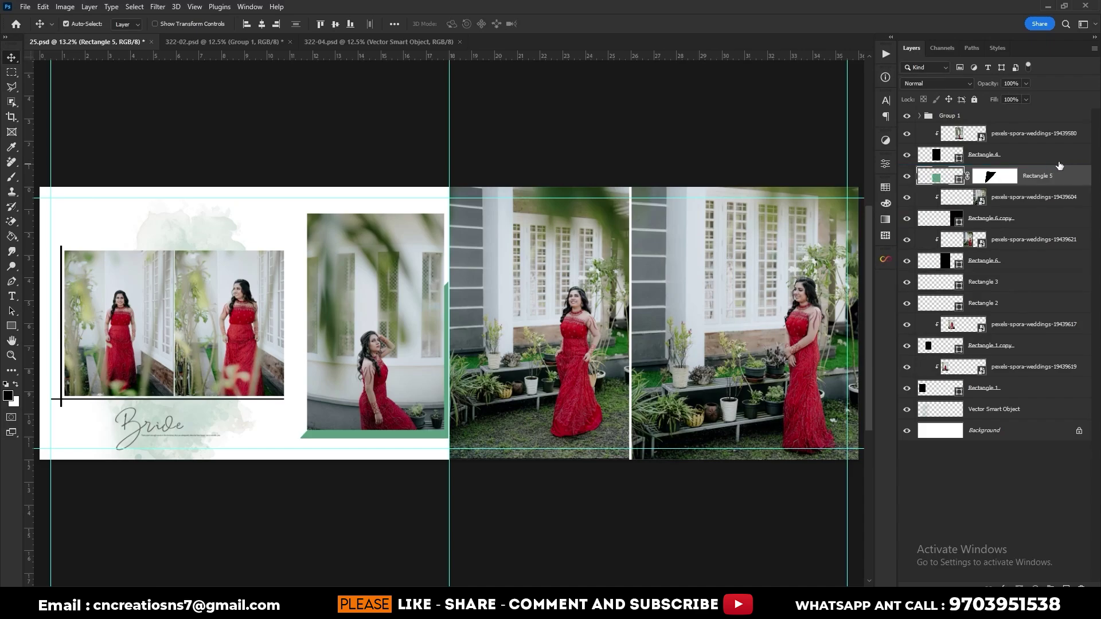
# - Nudge the tall photo, Rectangle 4 and Rectangle 5 slightly left together
pyautogui.keyDown('shift'); pyautogui.click(1060, 133); pyautogui.keyUp('shift')
pyautogui.hotkey('shift', 'Left')
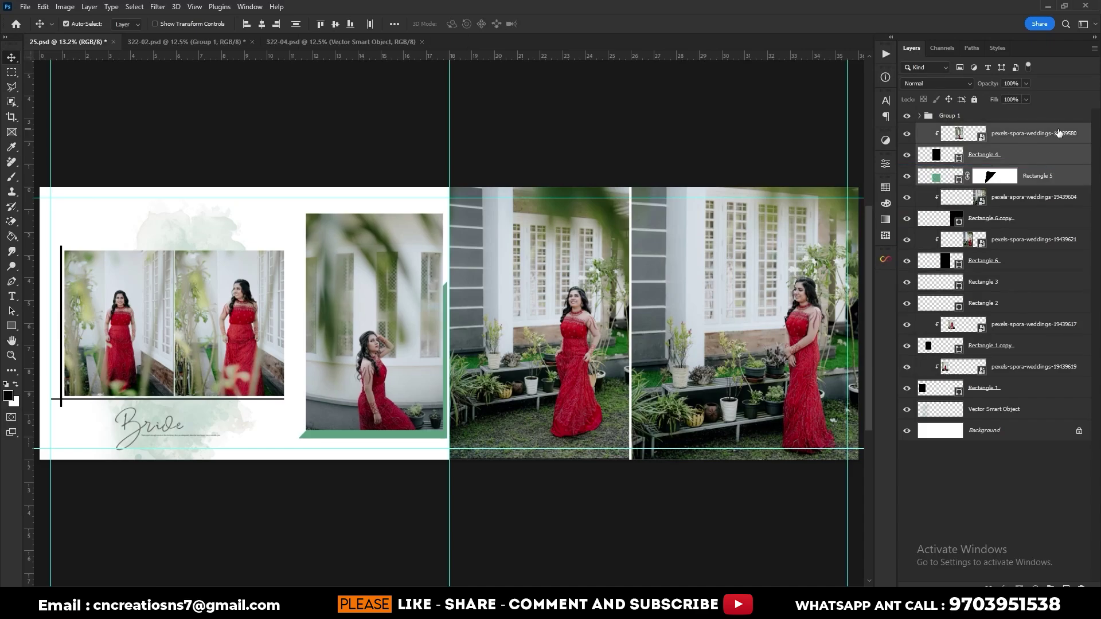
pyautogui.hotkey('shift', 'Left')
pyautogui.hotkey('shift', 'Left')
pyautogui.hotkey('shift', 'Left')
pyautogui.hotkey('shift', 'Left')
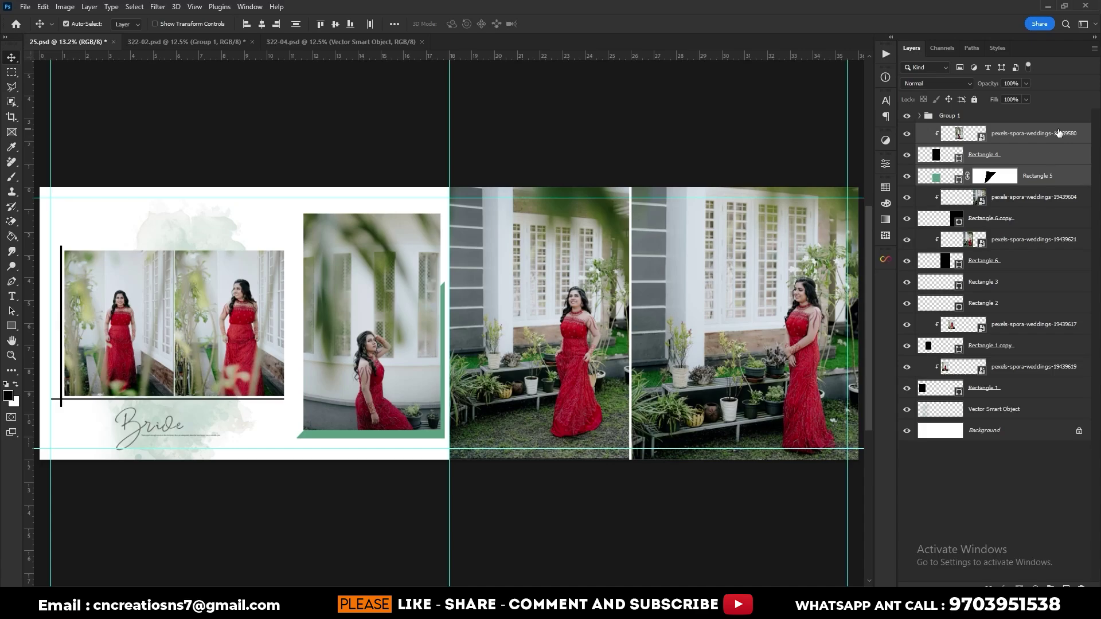
pyautogui.click(1018, 544)
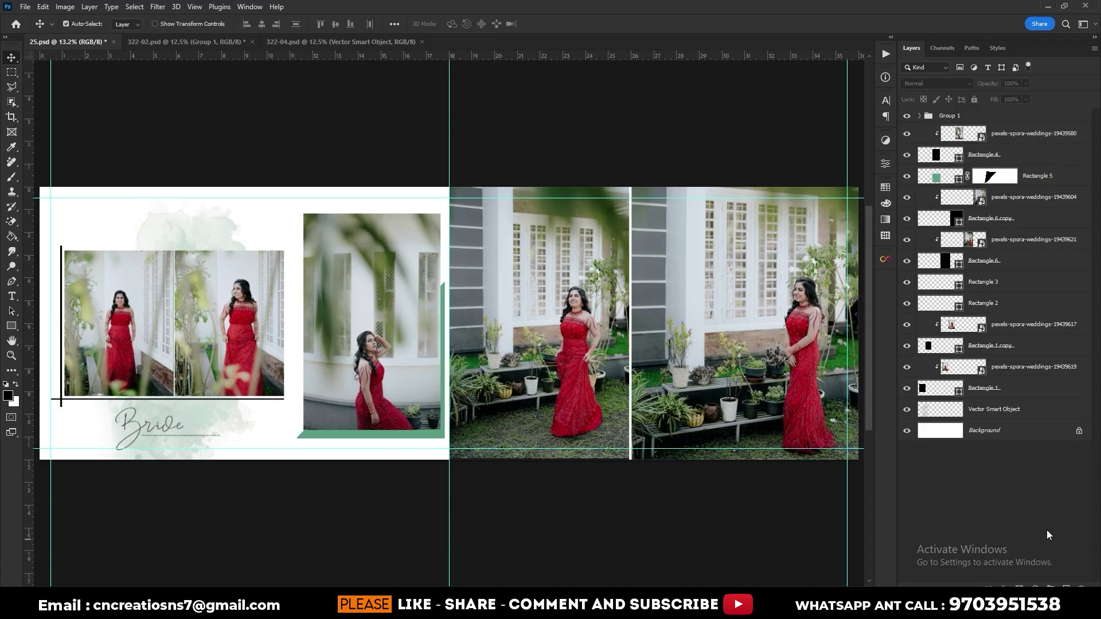
# - Hide the panels and fit the whole album spread to the screen for preview
pyautogui.press('Tab')
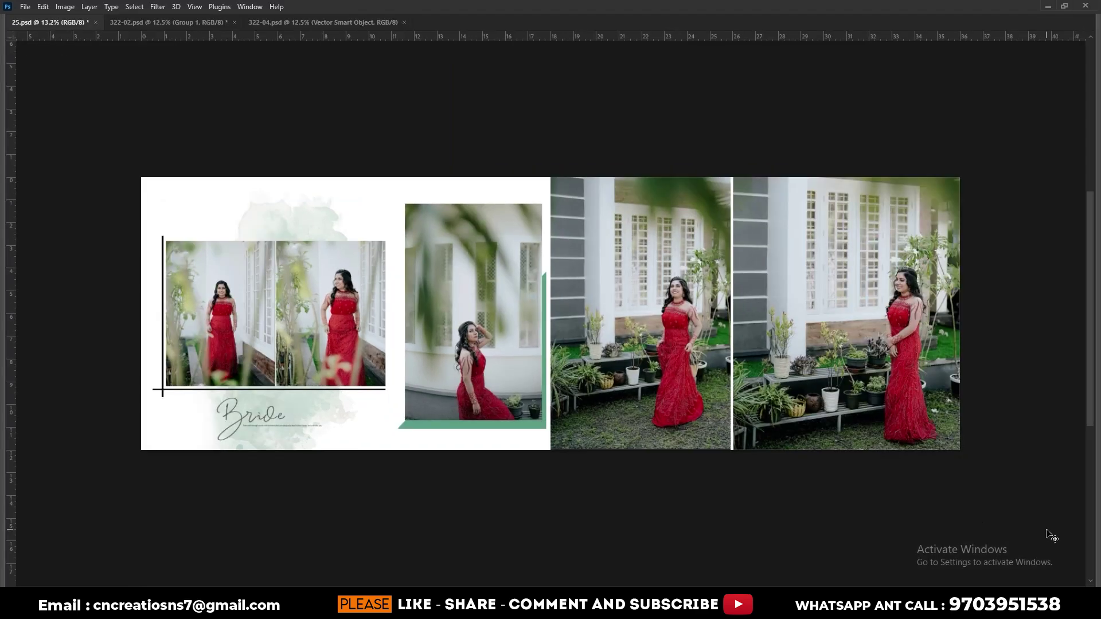
pyautogui.hotkey('ctrl', '0')
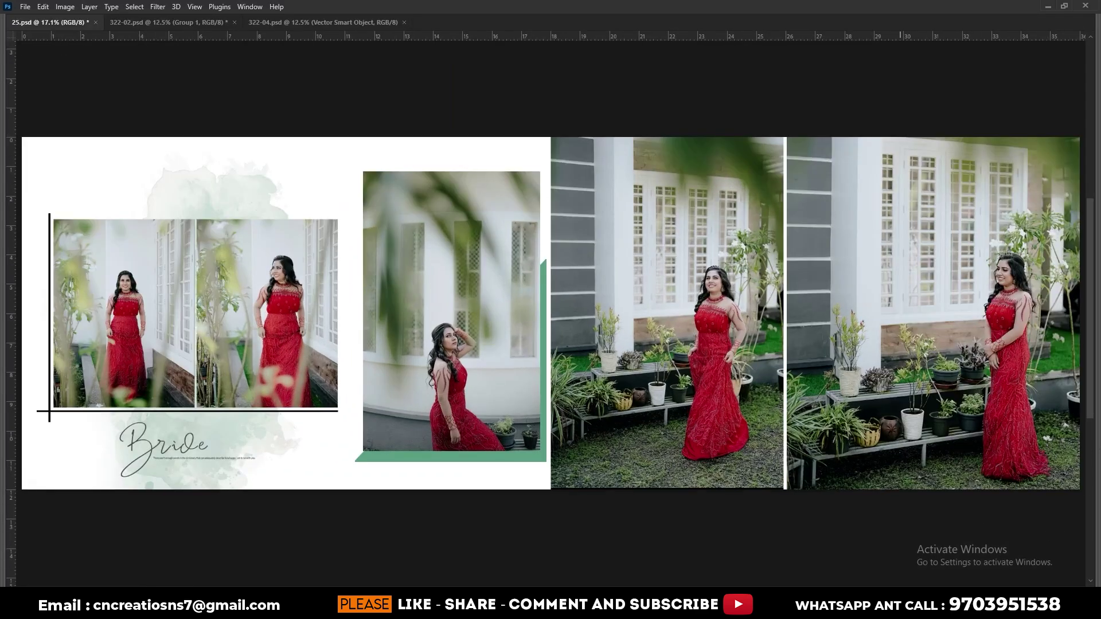